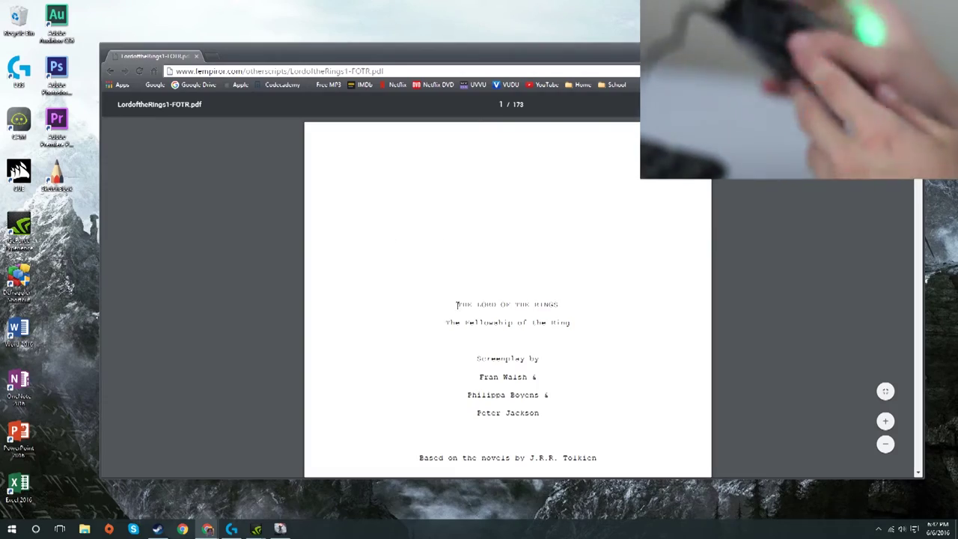
Skim through the Lord of the Rings screenplay PDF in the browser and close its tab.
{"action": "left_click_drag", "start_coordinate": [457, 304], "coordinate": [570, 323]}
{"action": "scroll", "coordinate": [552, 194], "scroll_direction": "down", "scroll_amount": 20}
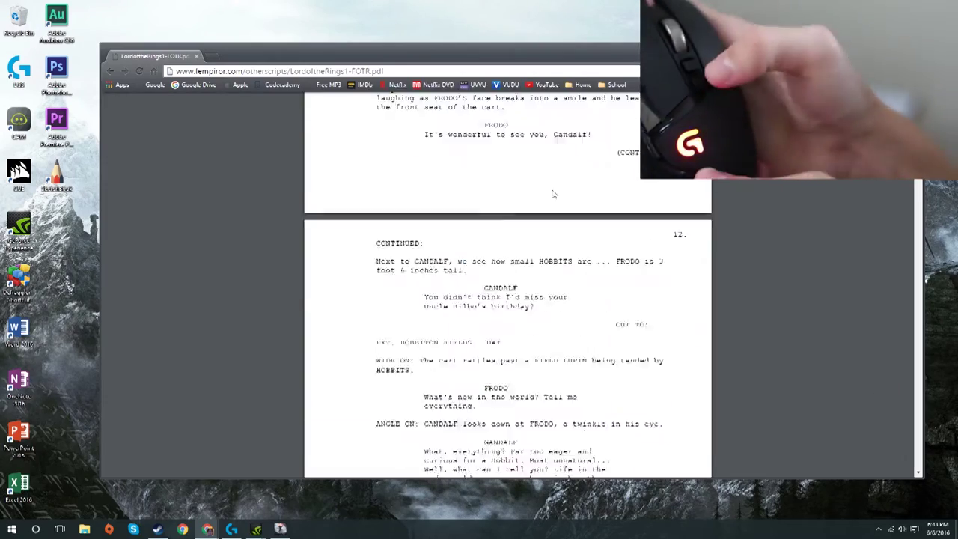
{"action": "scroll", "coordinate": [553, 193], "scroll_direction": "down", "scroll_amount": 20}
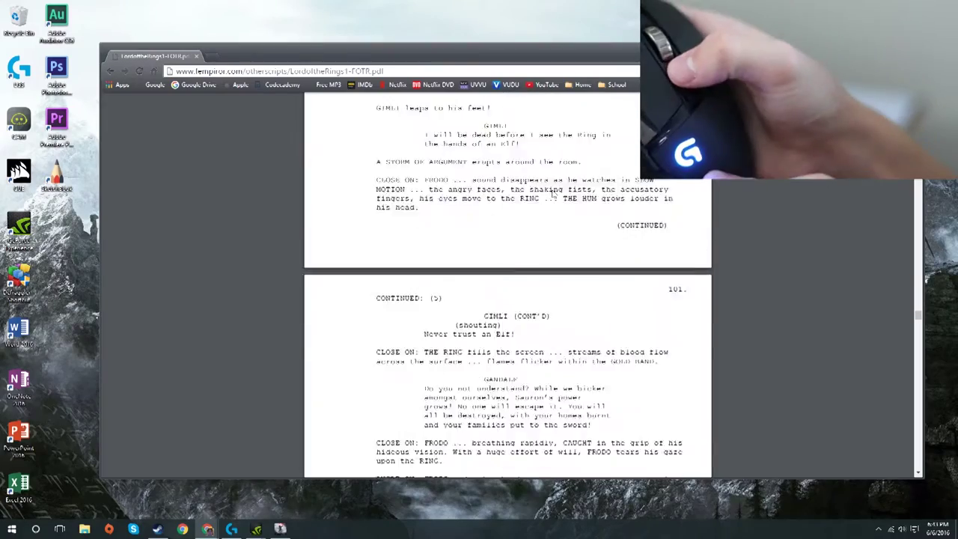
{"action": "scroll", "coordinate": [553, 194], "scroll_direction": "down", "scroll_amount": 20}
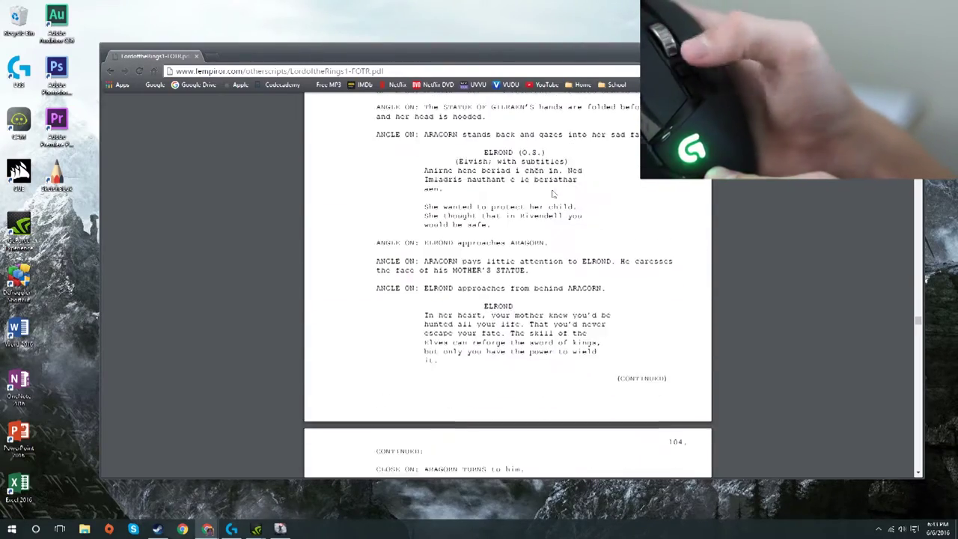
{"action": "scroll", "coordinate": [554, 194], "scroll_direction": "up", "scroll_amount": 12}
{"action": "scroll", "coordinate": [554, 194], "scroll_direction": "down", "scroll_amount": 20}
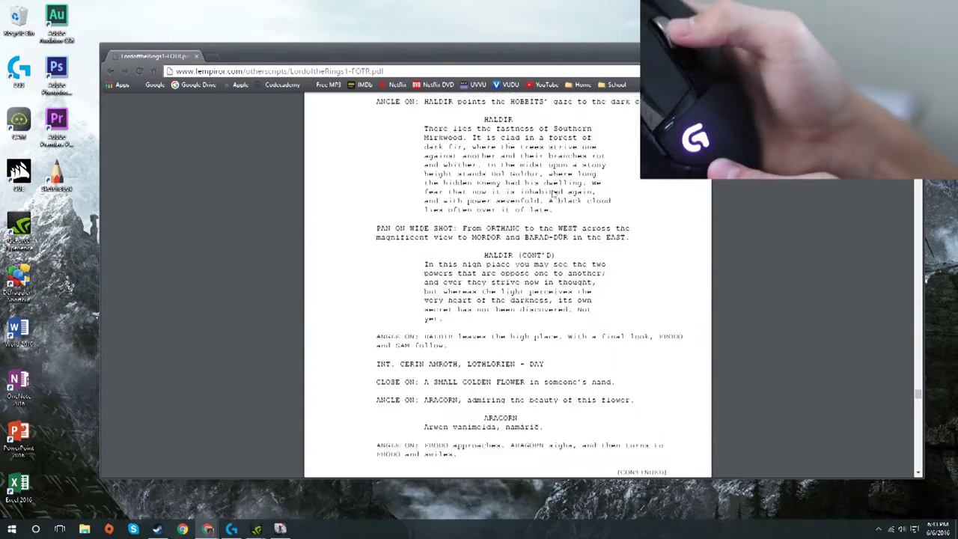
{"action": "scroll", "coordinate": [552, 194], "scroll_direction": "up", "scroll_amount": 20}
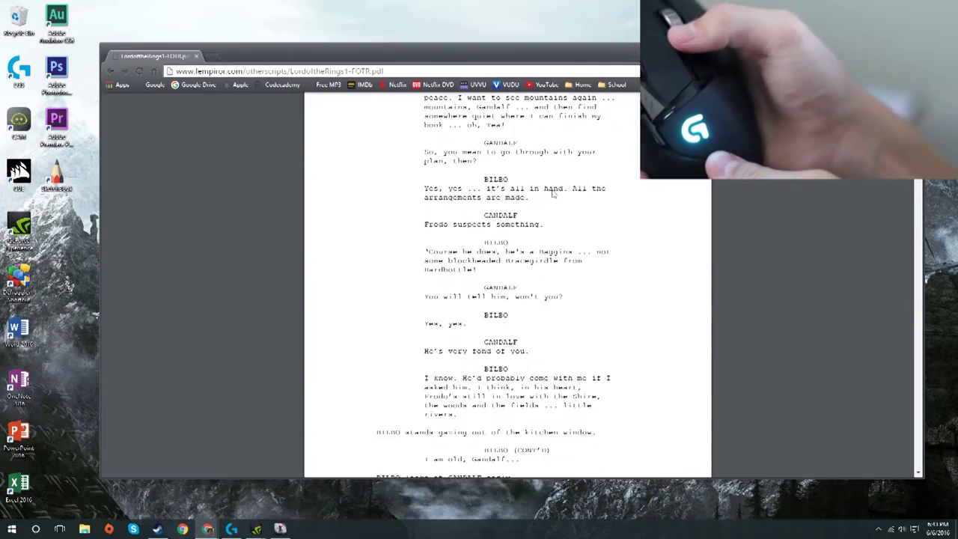
{"action": "scroll", "coordinate": [552, 194], "scroll_direction": "up", "scroll_amount": 1}
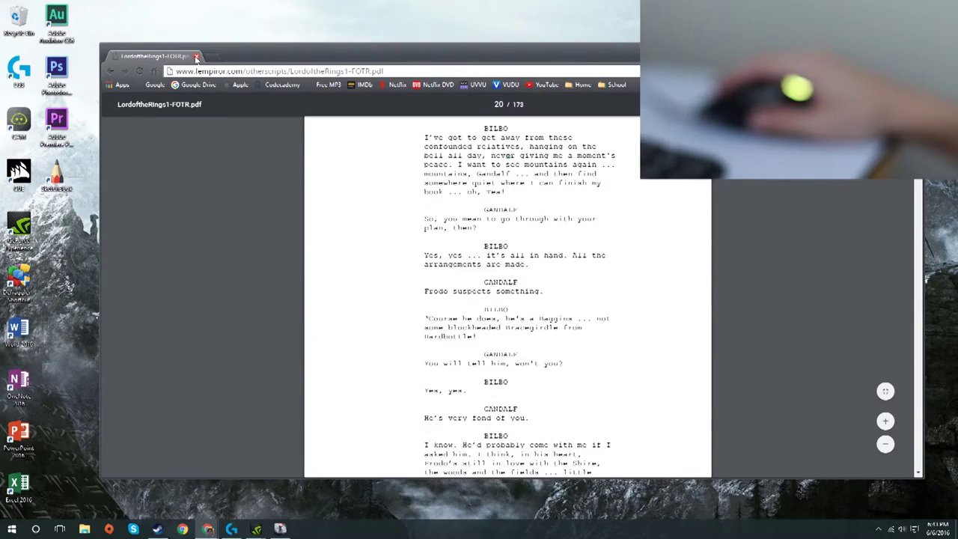
{"action": "left_click", "coordinate": [196, 57]}
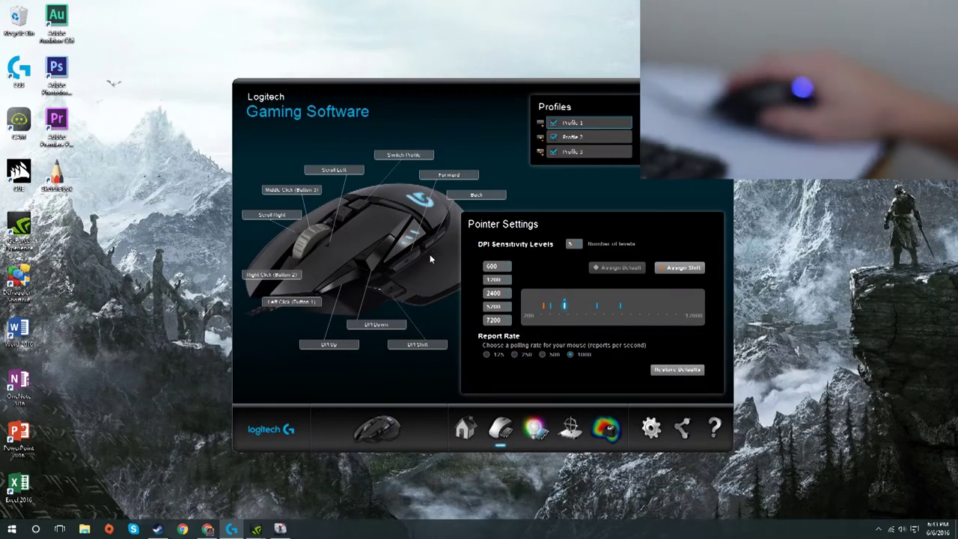
Compare the pointer settings of Profile 2 and Profile 3, and return to Profile 1.
{"action": "left_click", "coordinate": [588, 138]}
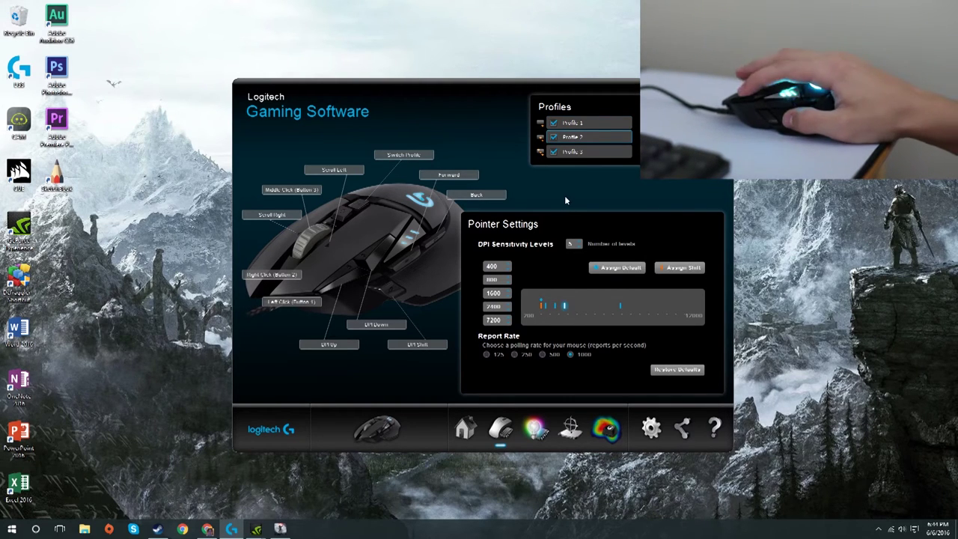
{"action": "left_click", "coordinate": [592, 153]}
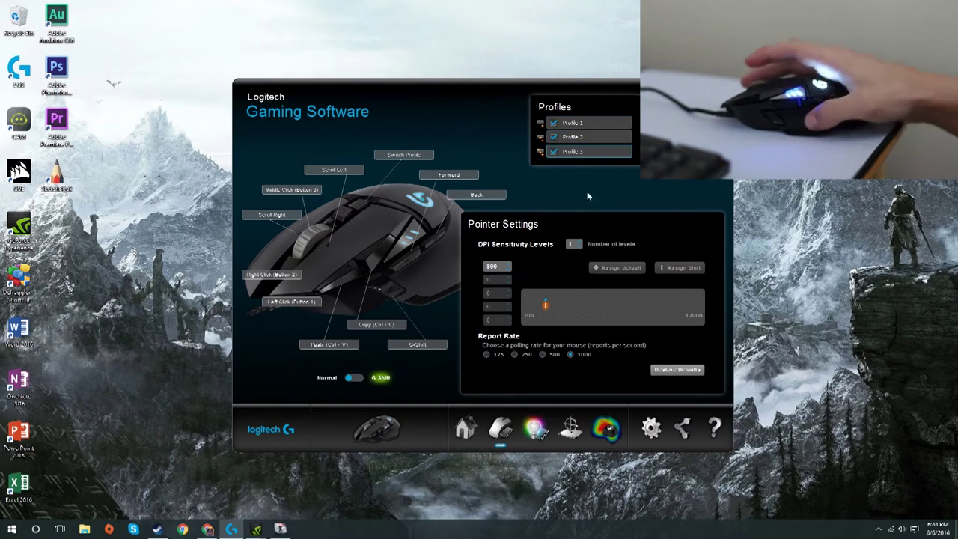
{"action": "left_click", "coordinate": [599, 142]}
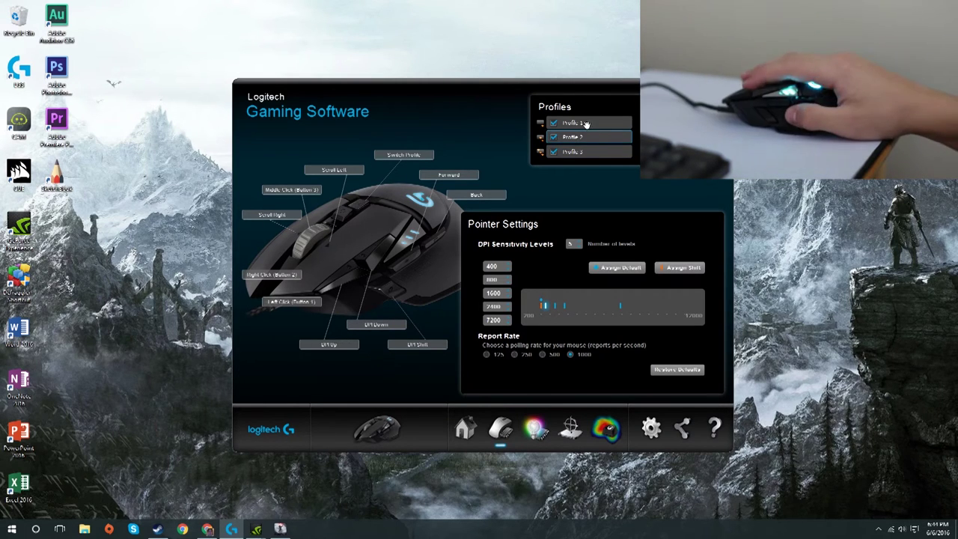
{"action": "left_click", "coordinate": [586, 123]}
Try a much higher value for the first DPI sensitivity level of Profile 1.
{"action": "left_click", "coordinate": [498, 266]}
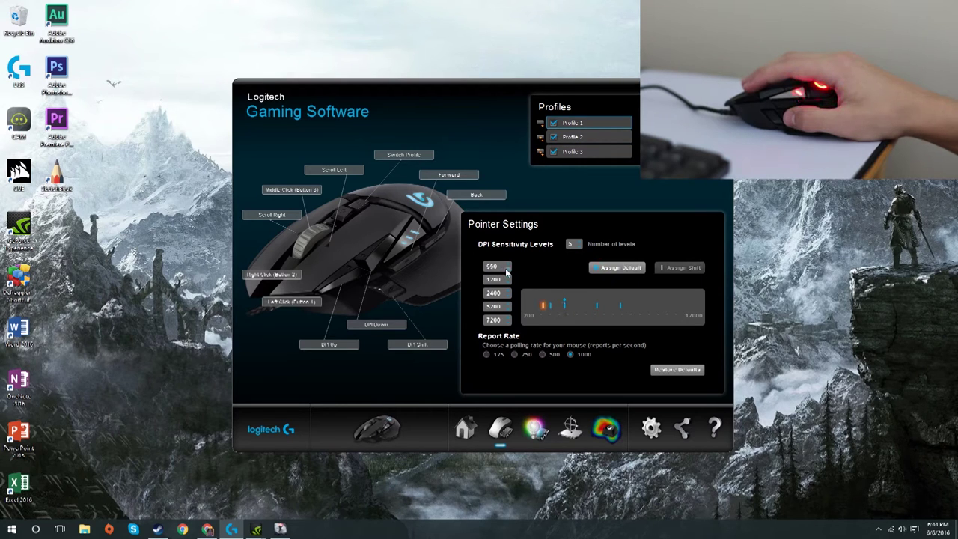
{"action": "key", "text": "BackSpace"}
{"action": "key", "text": "BackSpace"}
{"action": "key", "text": "BackSpace"}
{"action": "type", "text": "7450"}
{"action": "key", "text": "Return"}
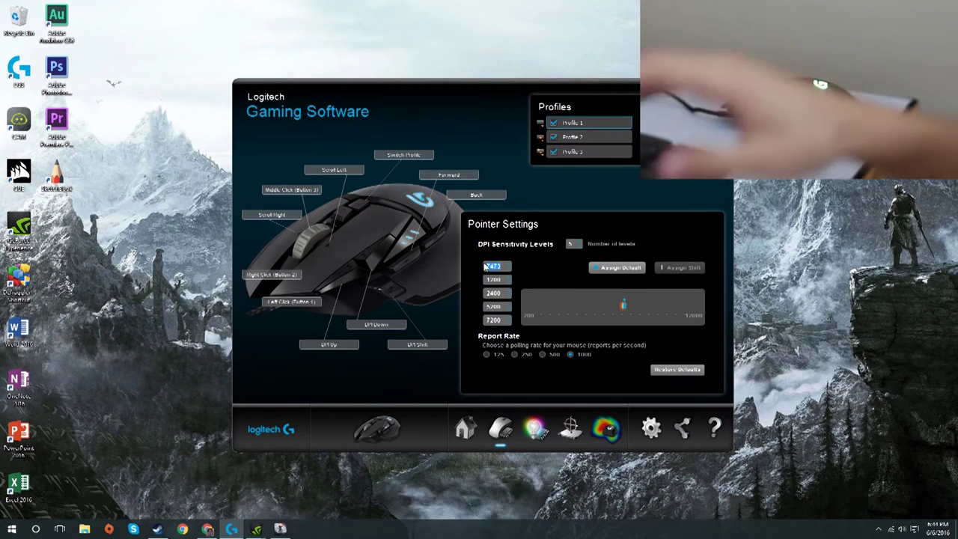
Set the five DPI sensitivity levels of Profile 1 to 600, 1200, 2400, 5200 and 7200.
{"action": "type", "text": "600"}
{"action": "key", "text": "Tab"}
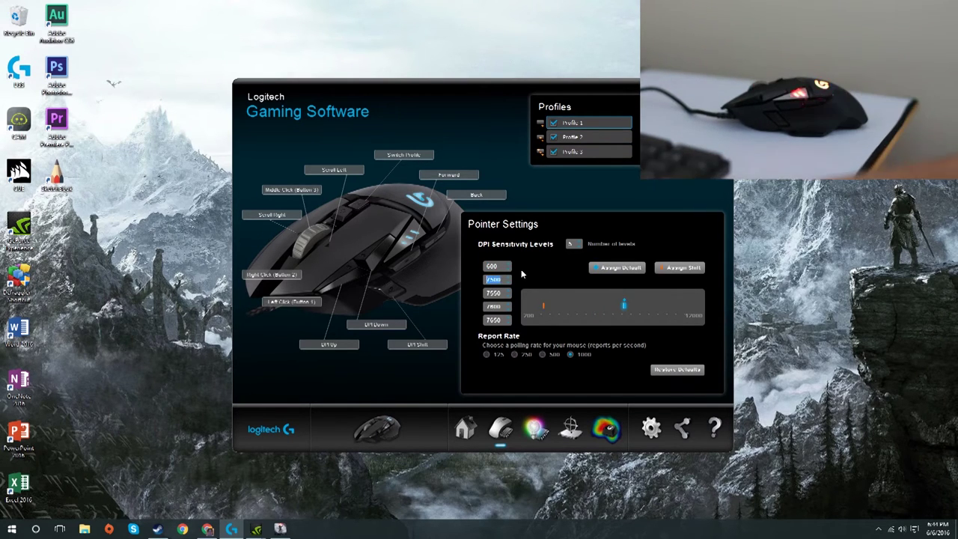
{"action": "type", "text": "1200"}
{"action": "key", "text": "Tab"}
{"action": "type", "text": "2400"}
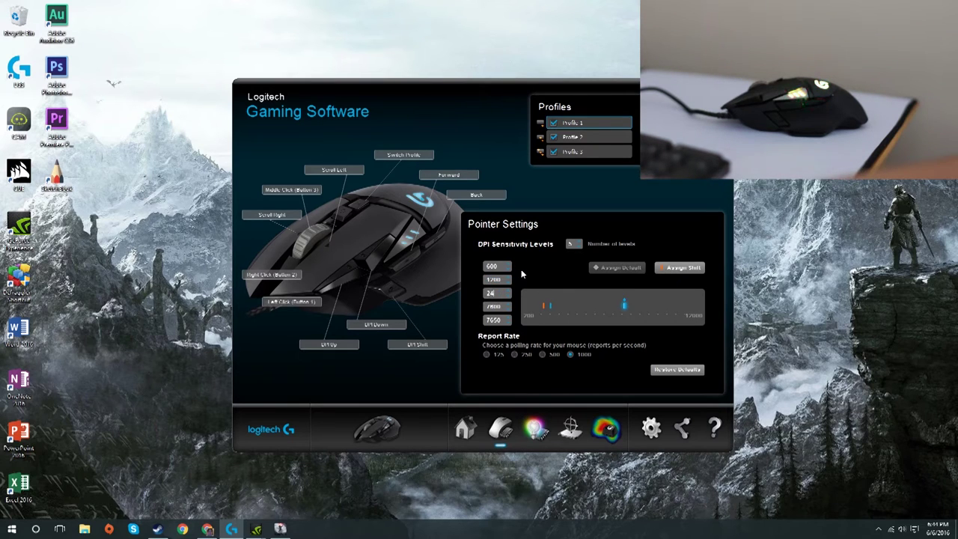
{"action": "key", "text": "Tab"}
{"action": "type", "text": "5200"}
{"action": "key", "text": "Tab"}
{"action": "type", "text": "7200"}
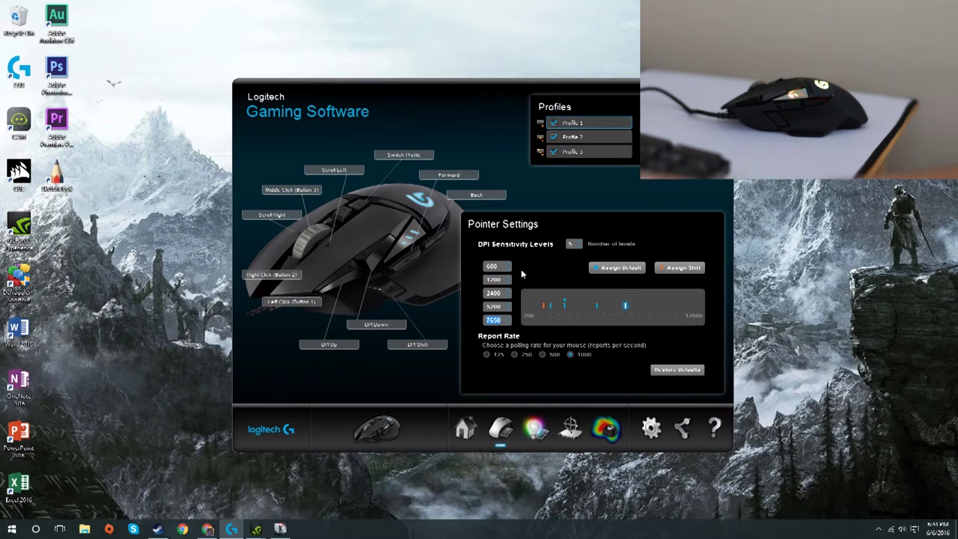
{"action": "key", "text": "Tab"}
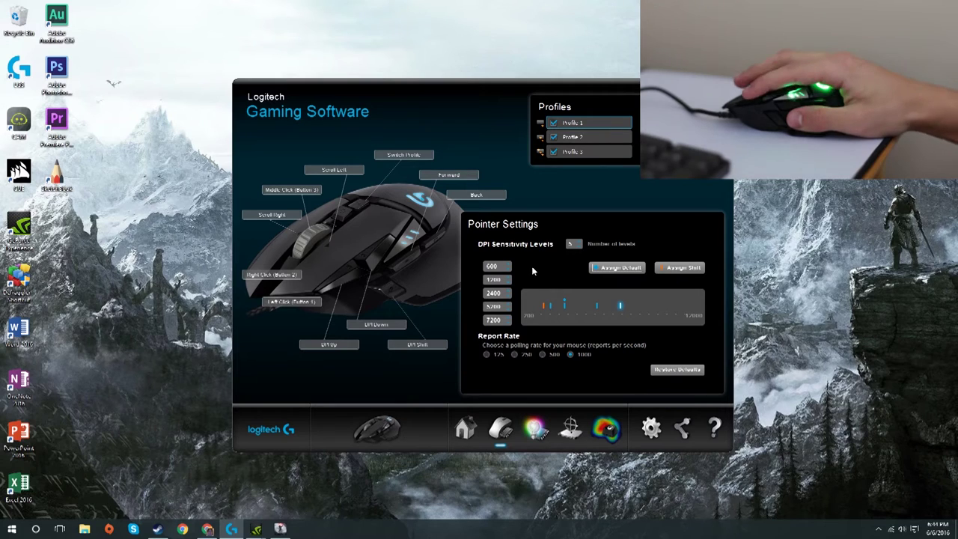
{"action": "left_click", "coordinate": [535, 267]}
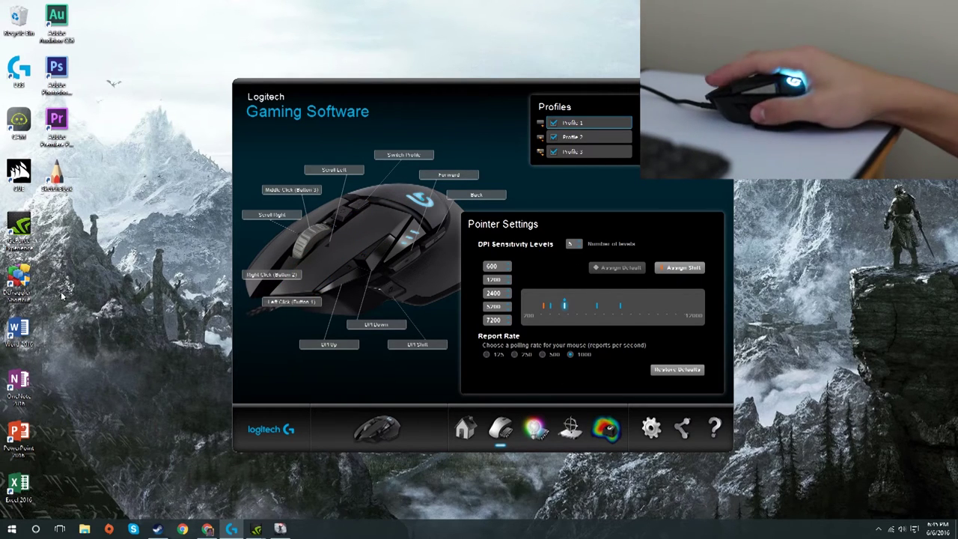
Cycle through the other mouse profiles and return to Profile 1.
{"action": "left_click", "coordinate": [580, 136]}
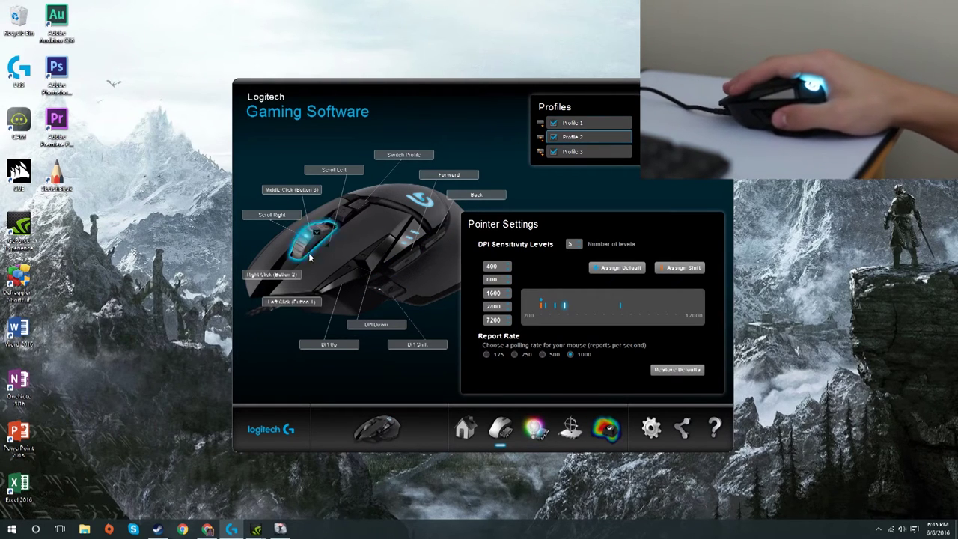
{"action": "left_click", "coordinate": [580, 151]}
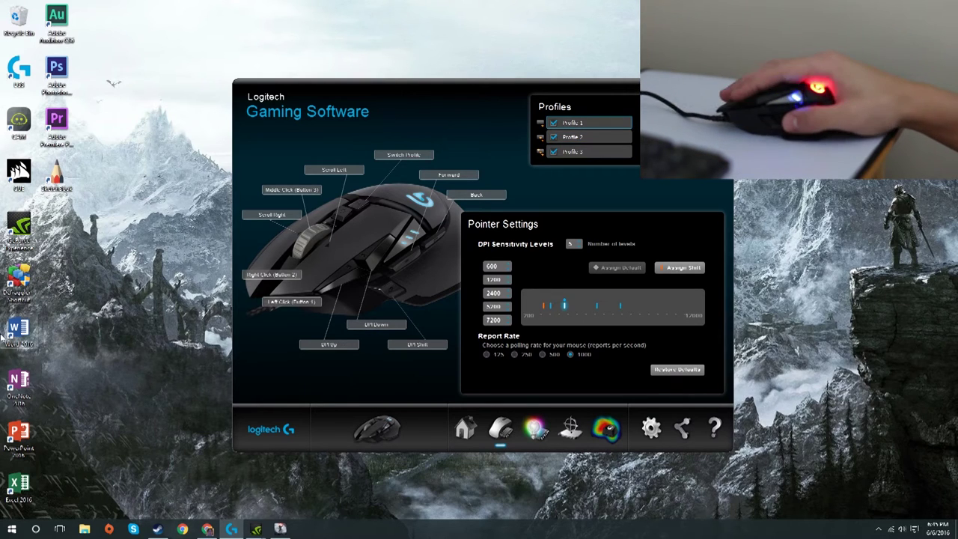
Review the keystroke, multikey macro and mouse function options for the Scroll Left button, keeping its Scroll Left assignment.
{"action": "right_click", "coordinate": [348, 255]}
{"action": "left_click", "coordinate": [353, 256]}
{"action": "left_click", "coordinate": [403, 176]}
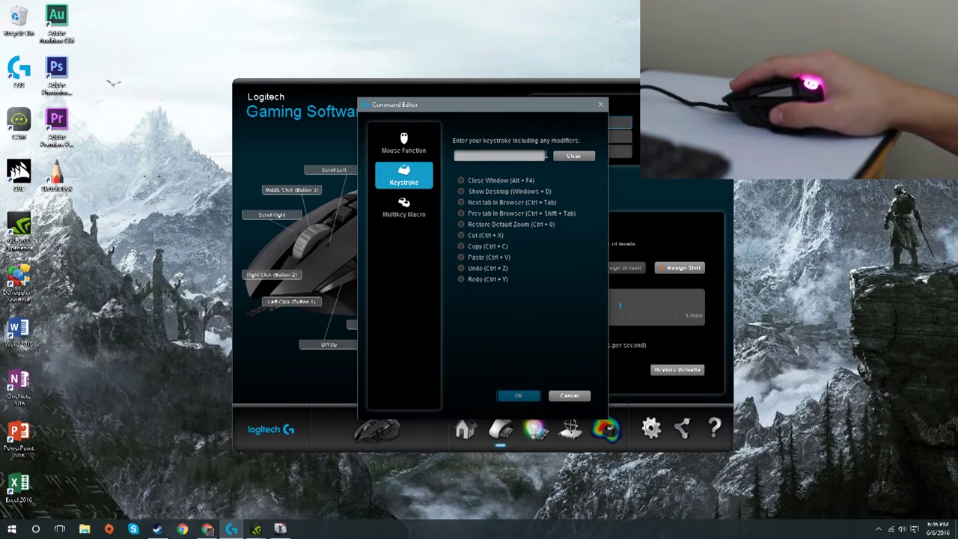
{"action": "left_click", "coordinate": [404, 203]}
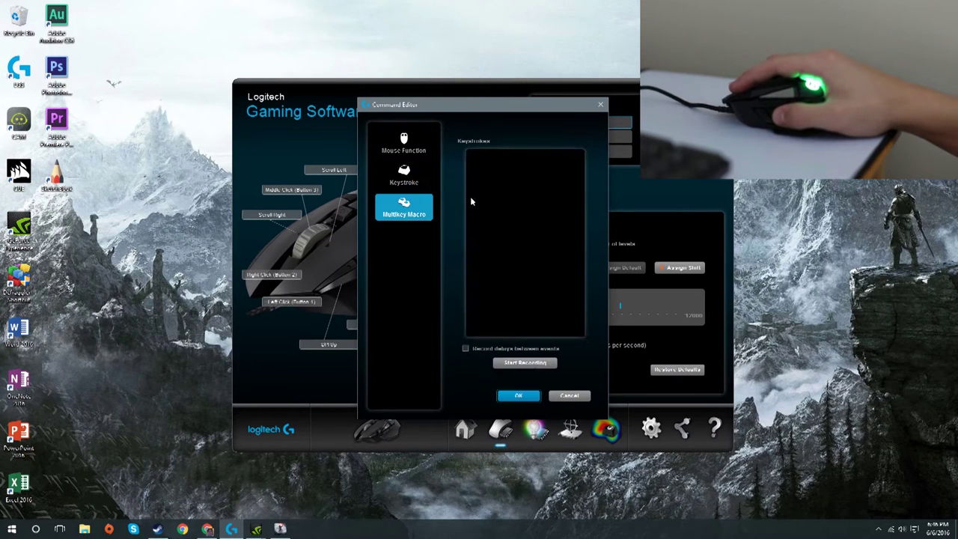
{"action": "left_click", "coordinate": [404, 144]}
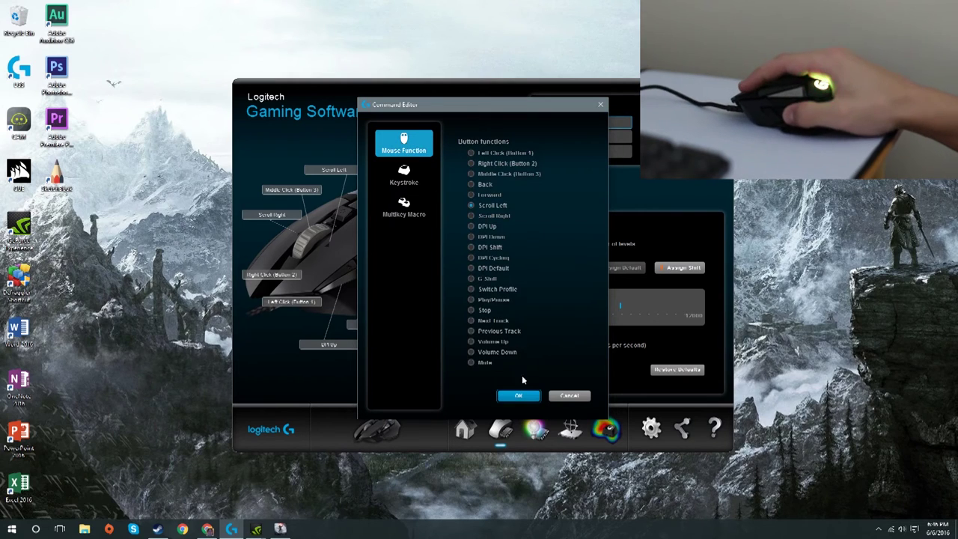
{"action": "left_click", "coordinate": [518, 395]}
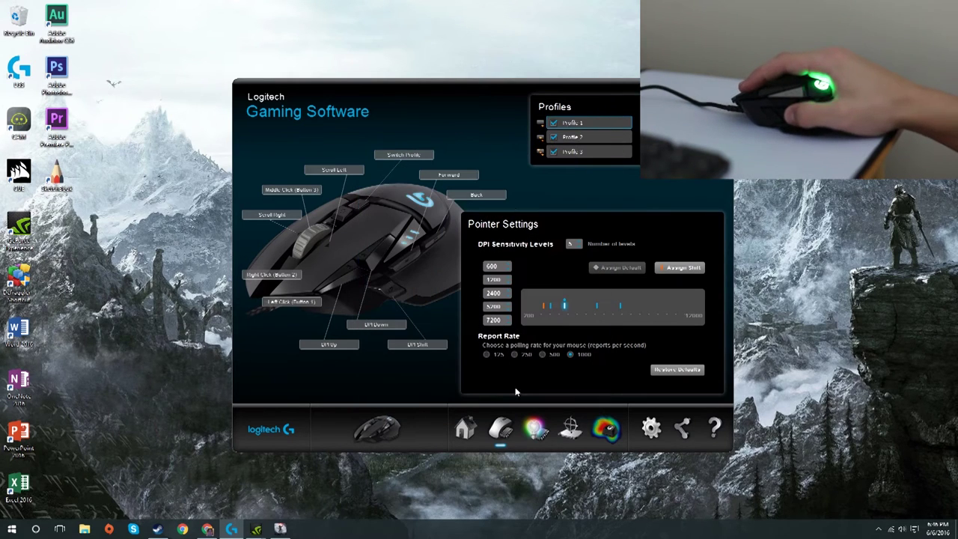
Open the lighting settings and test the Logo and DPI lighting zones by turning them off and back on.
{"action": "left_click", "coordinate": [536, 429]}
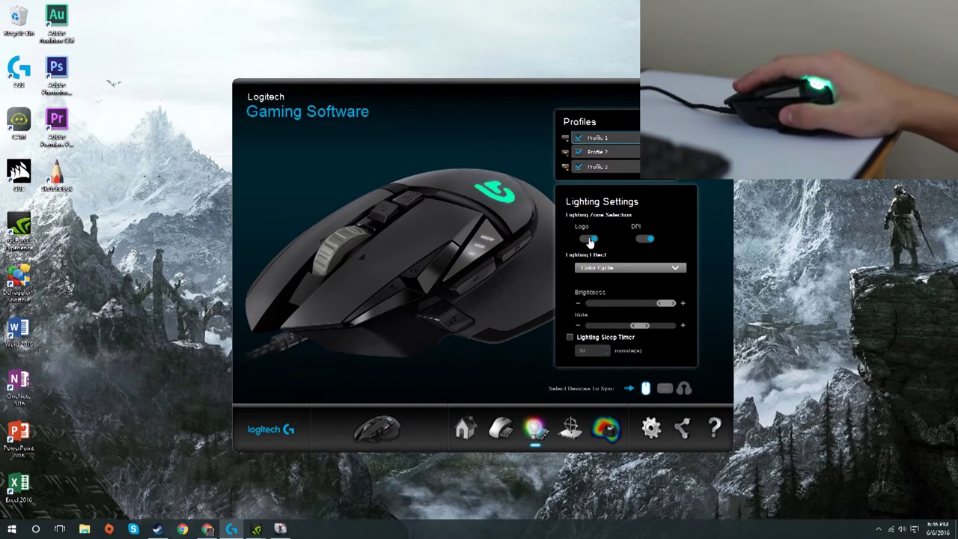
{"action": "left_click", "coordinate": [589, 239]}
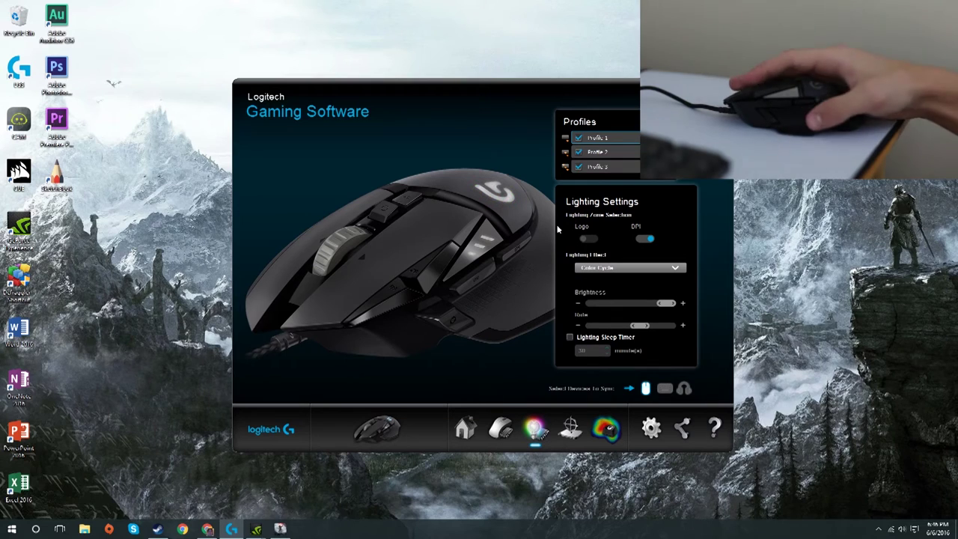
{"action": "left_click", "coordinate": [646, 240]}
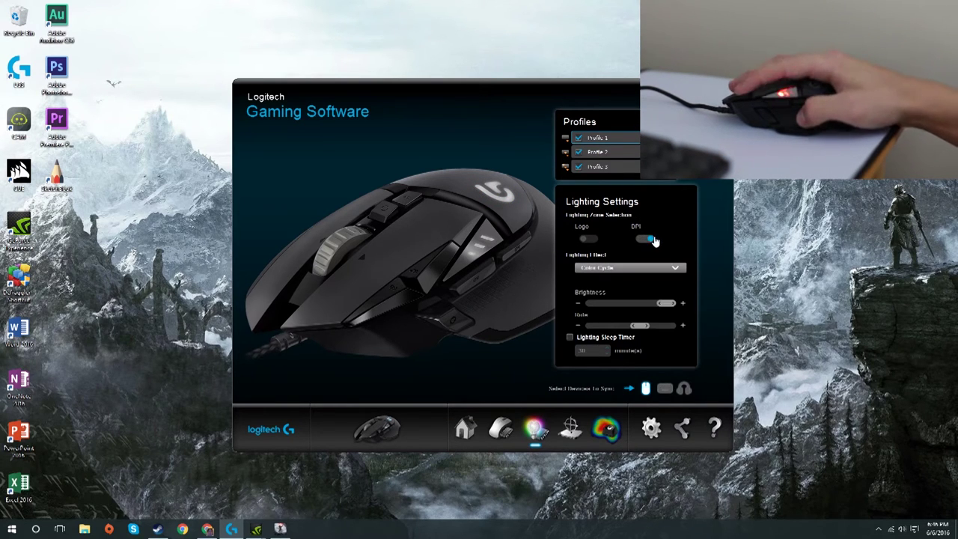
{"action": "left_click", "coordinate": [590, 241]}
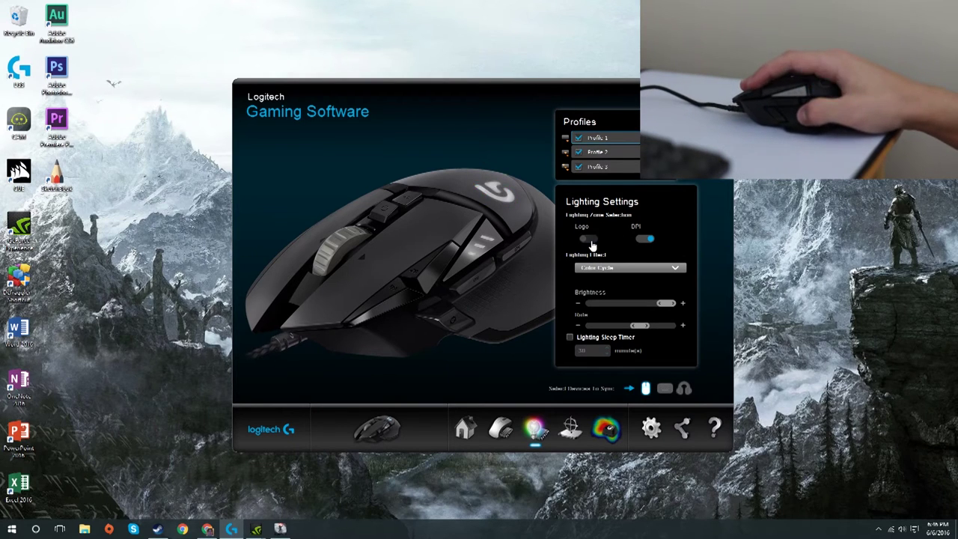
{"action": "left_click", "coordinate": [590, 239]}
Change the lighting effect to Breathing Effect and exclude the logo from the breathing.
{"action": "left_click", "coordinate": [598, 267]}
{"action": "left_click", "coordinate": [580, 285]}
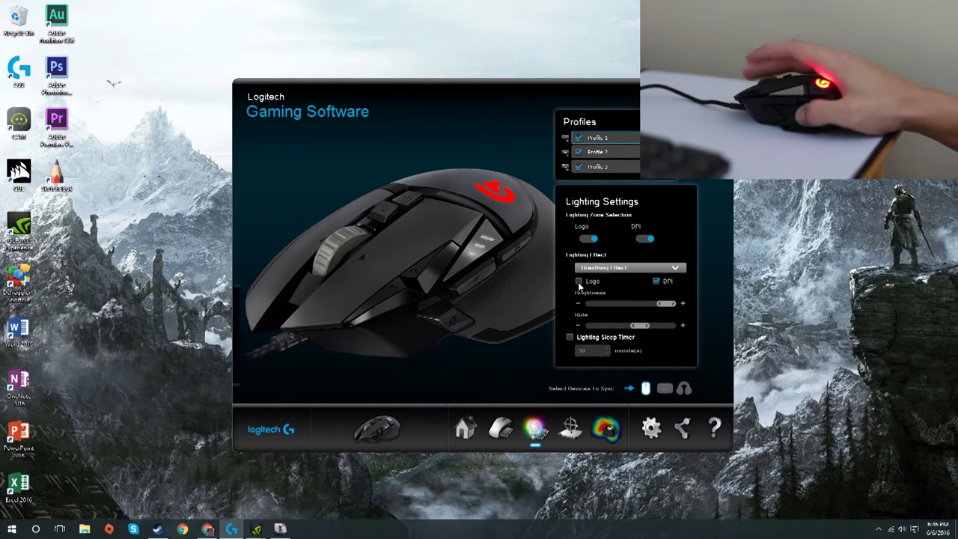
{"action": "left_click", "coordinate": [579, 283]}
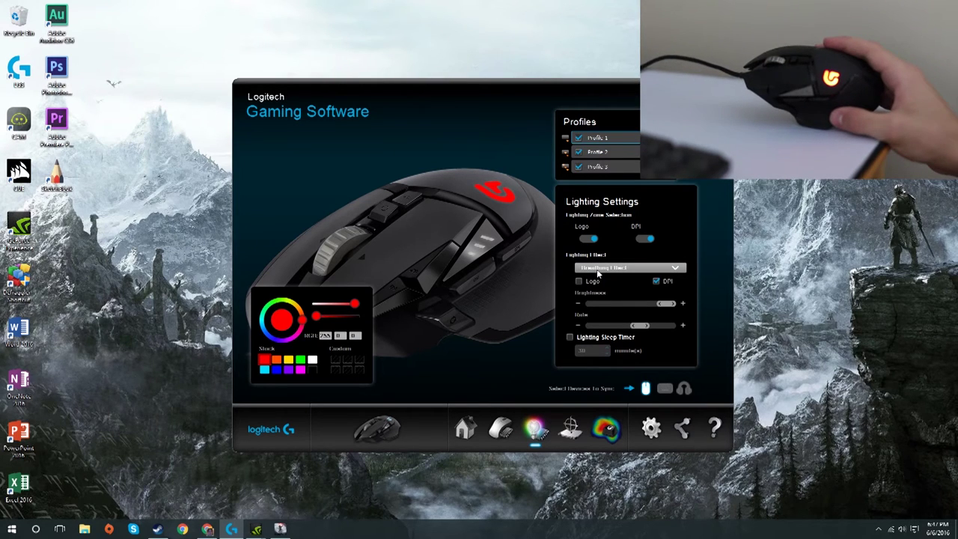
Test the lighting brightness by lowering it to the minimum and raising it back to nearly full.
{"action": "left_click_drag", "start_coordinate": [669, 308], "coordinate": [544, 301]}
{"action": "left_click_drag", "start_coordinate": [602, 304], "coordinate": [662, 308]}
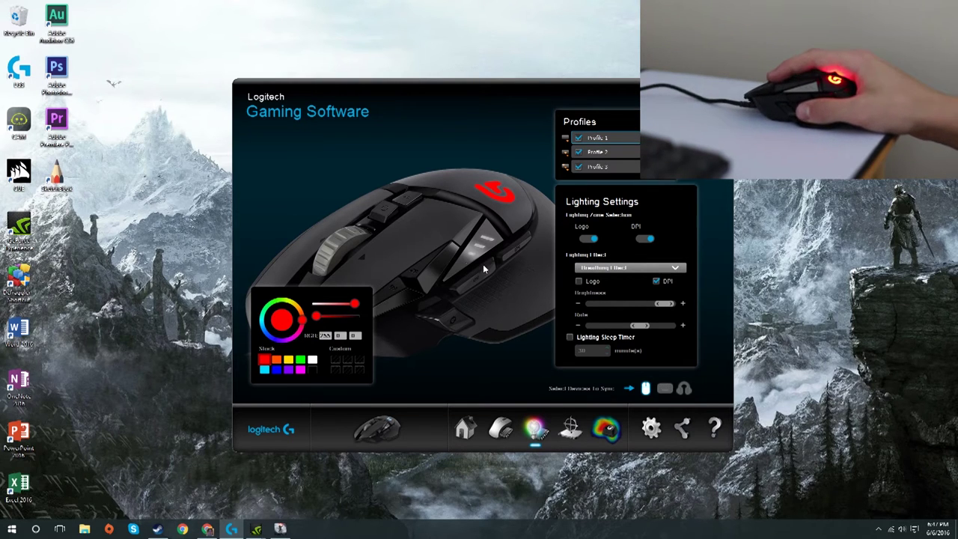
Include the logo in the breathing effect and raise the breathing rate to its maximum.
{"action": "left_click", "coordinate": [578, 282]}
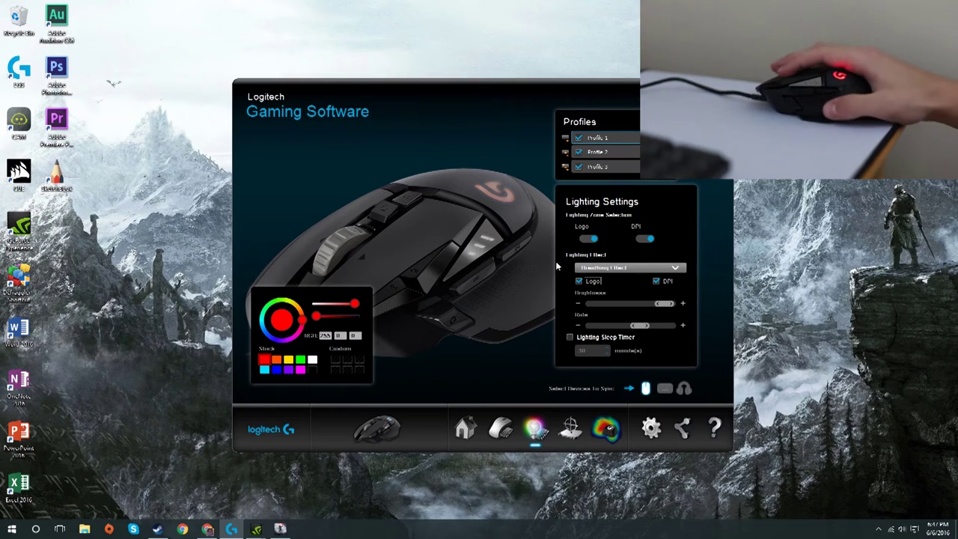
{"action": "mouse_move", "coordinate": [661, 304]}
{"action": "left_mouse_down"}
{"action": "mouse_move", "coordinate": [599, 307]}
{"action": "mouse_move", "coordinate": [675, 302]}
{"action": "mouse_move", "coordinate": [650, 327]}
{"action": "mouse_move", "coordinate": [668, 321]}
{"action": "left_mouse_up"}
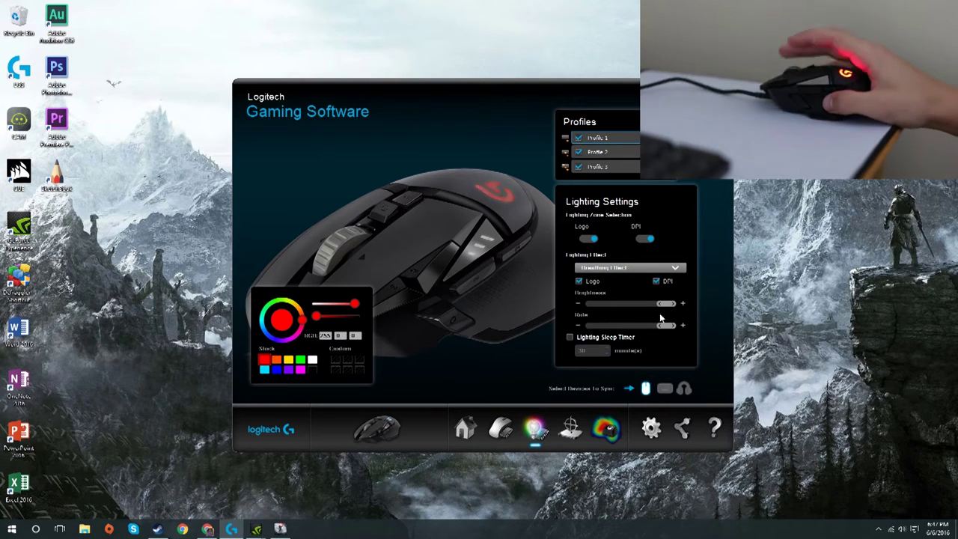
Change the lighting colour to white (RGB 255, 255, 255) and lower the breathing rate to its minimum.
{"action": "left_click_drag", "start_coordinate": [302, 320], "coordinate": [269, 304]}
{"action": "left_click_drag", "start_coordinate": [356, 306], "coordinate": [315, 303]}
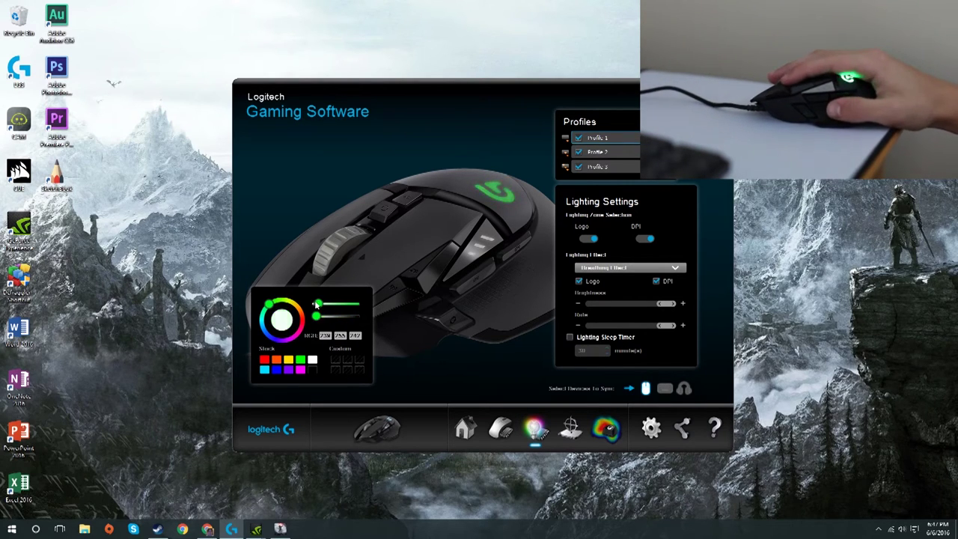
{"action": "left_click_drag", "start_coordinate": [672, 326], "coordinate": [527, 318]}
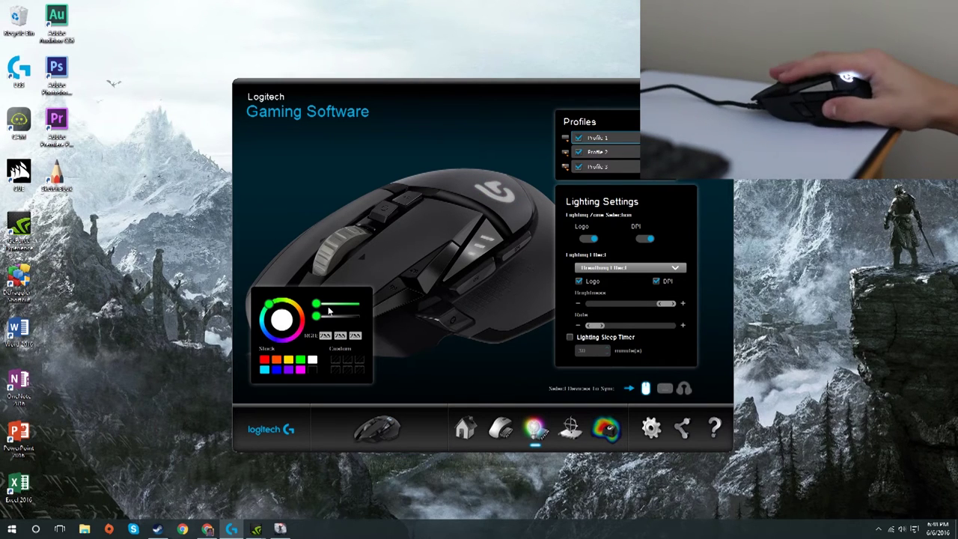
{"action": "mouse_move", "coordinate": [316, 315]}
{"action": "left_mouse_down"}
{"action": "mouse_move", "coordinate": [405, 316]}
{"action": "mouse_move", "coordinate": [312, 310]}
{"action": "left_mouse_up"}
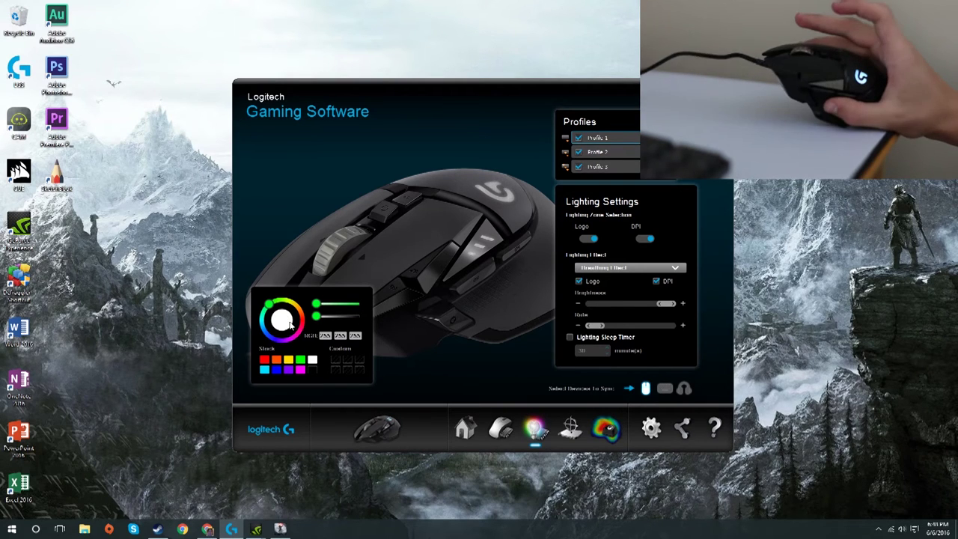
Enable the lighting sleep timer at 15 minutes and turn off the lighting effect for Profile 1.
{"action": "left_click", "coordinate": [569, 338]}
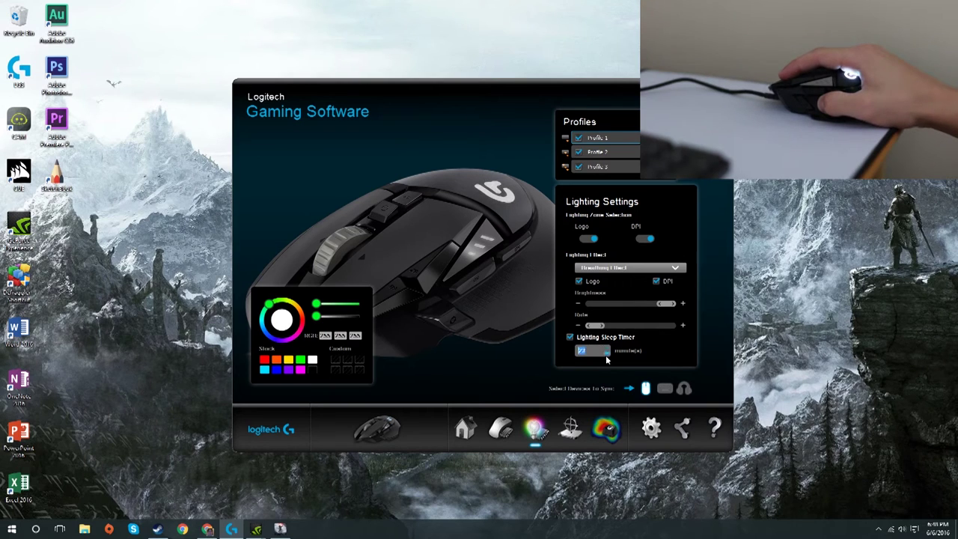
{"action": "left_click", "coordinate": [621, 267]}
{"action": "left_click", "coordinate": [600, 283]}
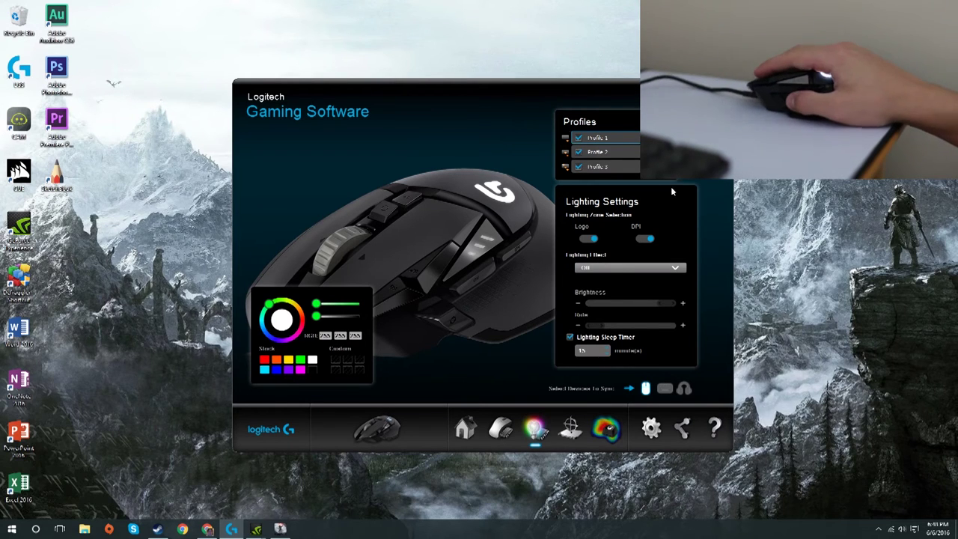
Change Profile 2's lighting effect to Color Cycle and lower the cycle rate to its minimum.
{"action": "left_click", "coordinate": [596, 152]}
{"action": "left_click", "coordinate": [625, 267]}
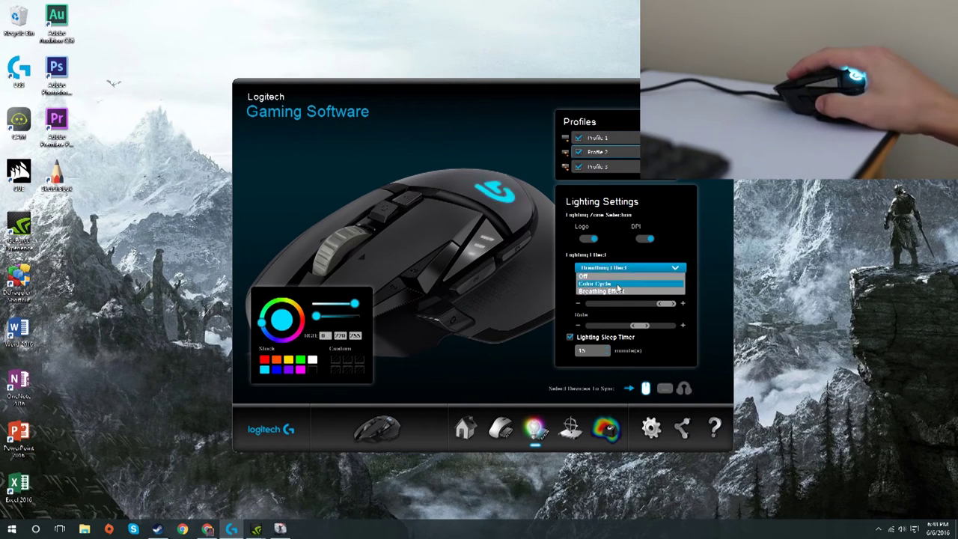
{"action": "left_click", "coordinate": [621, 285]}
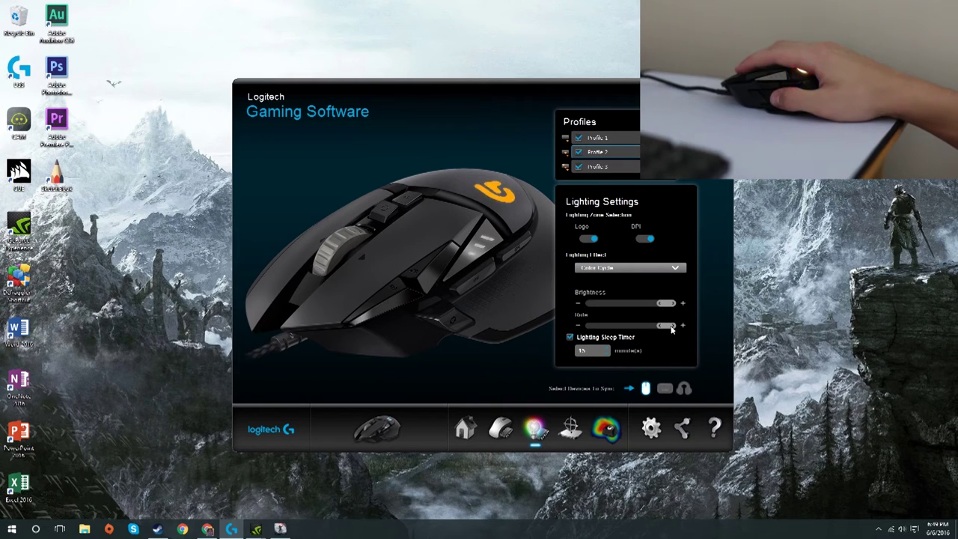
{"action": "left_click_drag", "start_coordinate": [671, 328], "coordinate": [570, 334]}
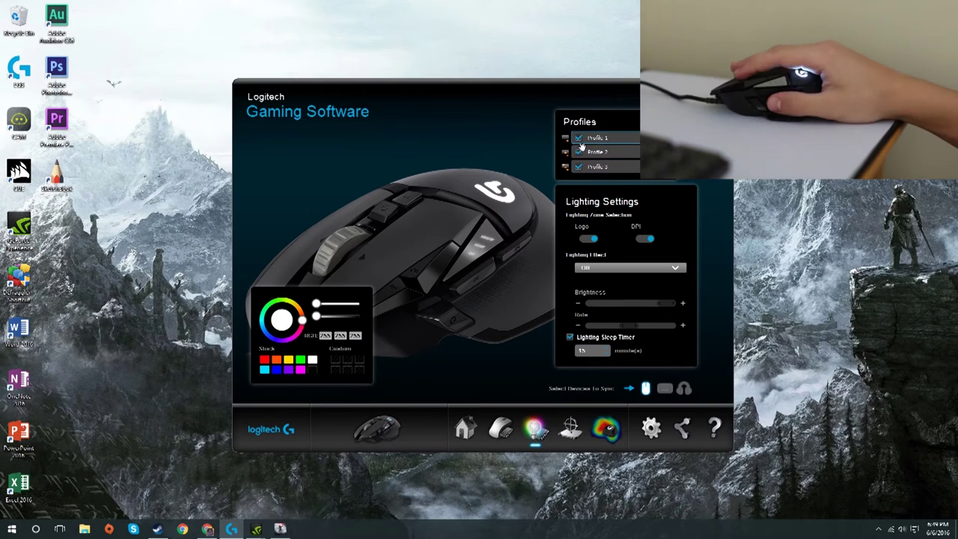
Increase the number of DPI sensitivity levels for Profile 3 to 5 in the pointer settings.
{"action": "left_click", "coordinate": [500, 428]}
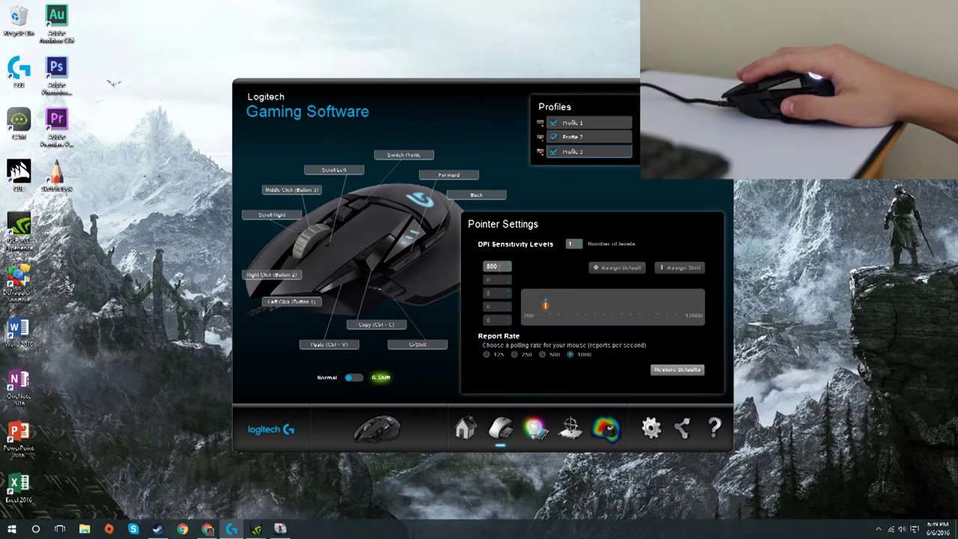
{"action": "left_click", "coordinate": [590, 139]}
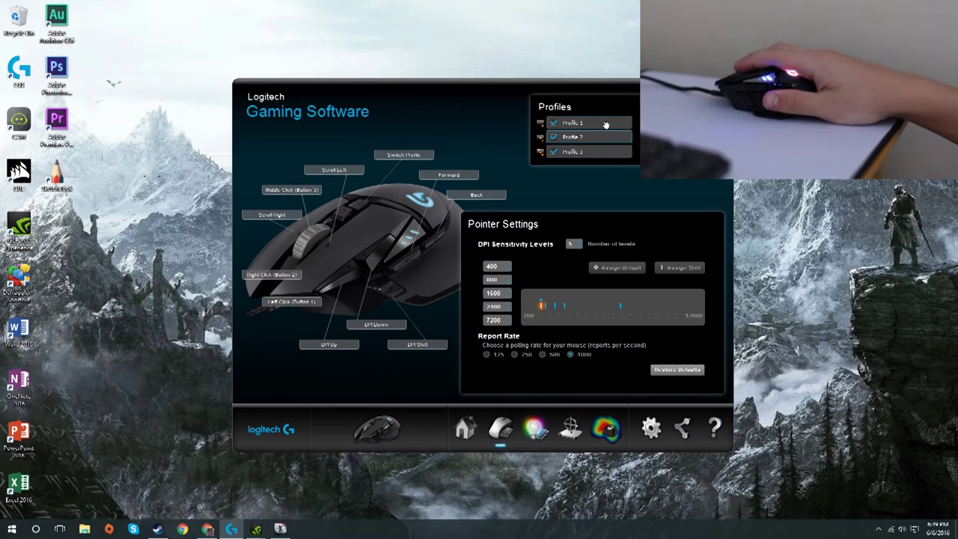
{"action": "left_click", "coordinate": [603, 151]}
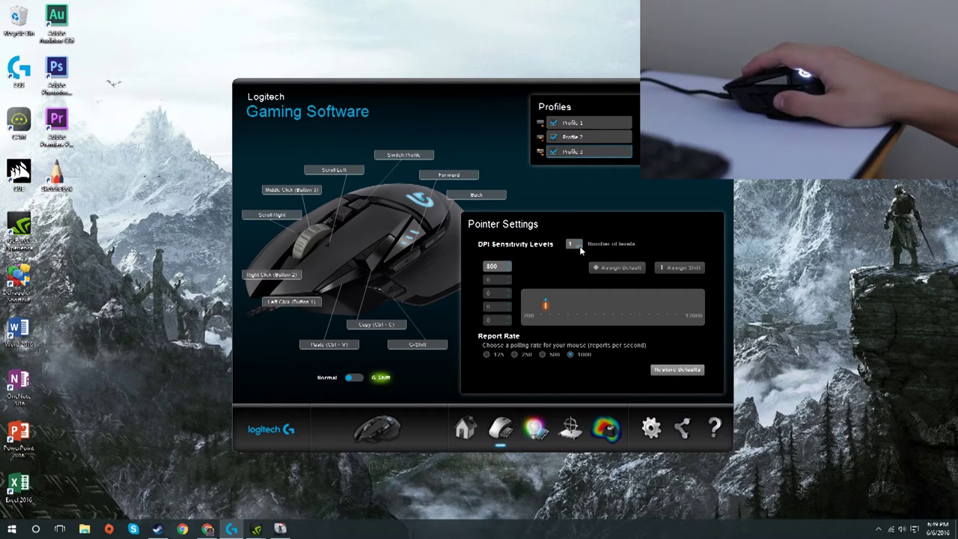
{"action": "left_click", "coordinate": [579, 241]}
{"action": "left_click", "coordinate": [579, 242]}
{"action": "left_click", "coordinate": [579, 241]}
{"action": "left_click", "coordinate": [579, 242]}
Set Profile 3's second DPI level to 1200 and its third level to 1800.
{"action": "left_click", "coordinate": [500, 280]}
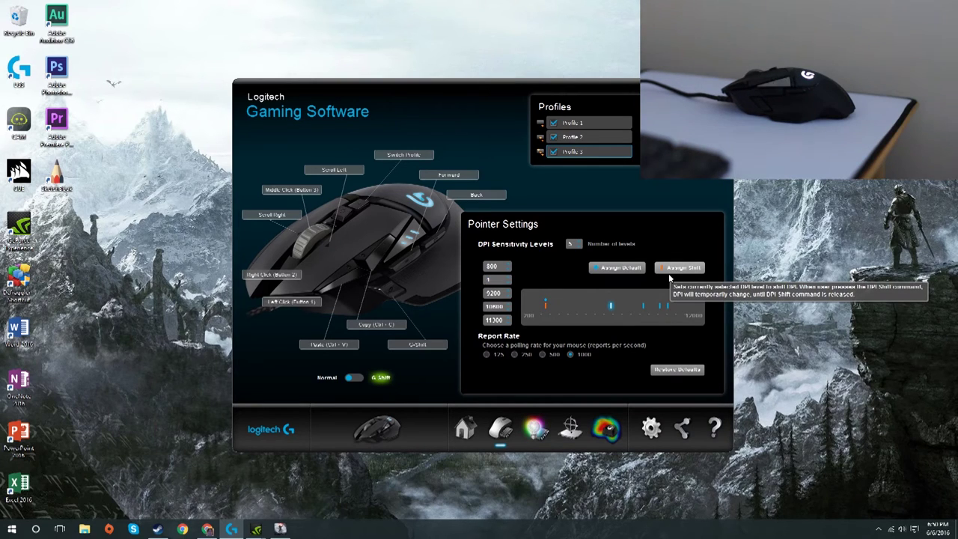
{"action": "type", "text": "200"}
{"action": "key", "text": "Tab"}
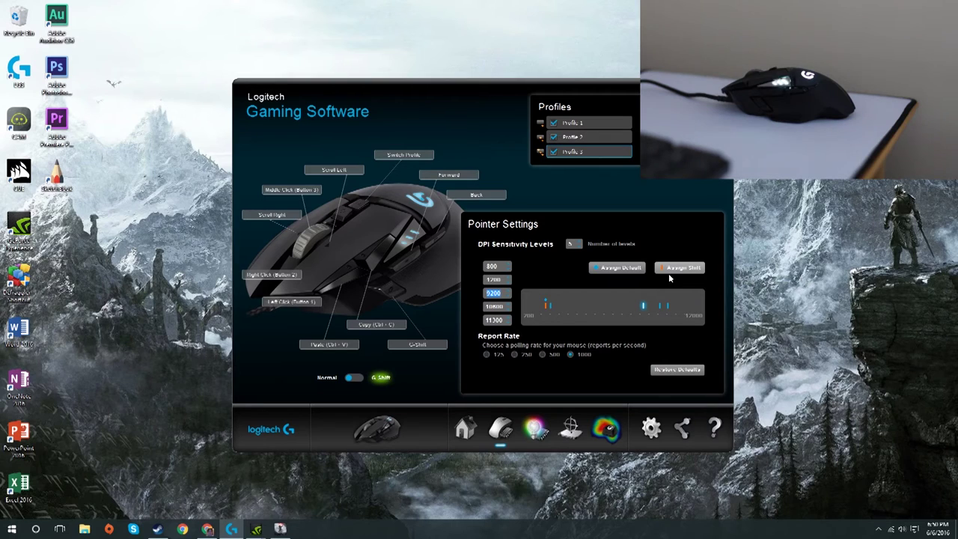
{"action": "type", "text": "1800"}
{"action": "key", "text": "Tab"}
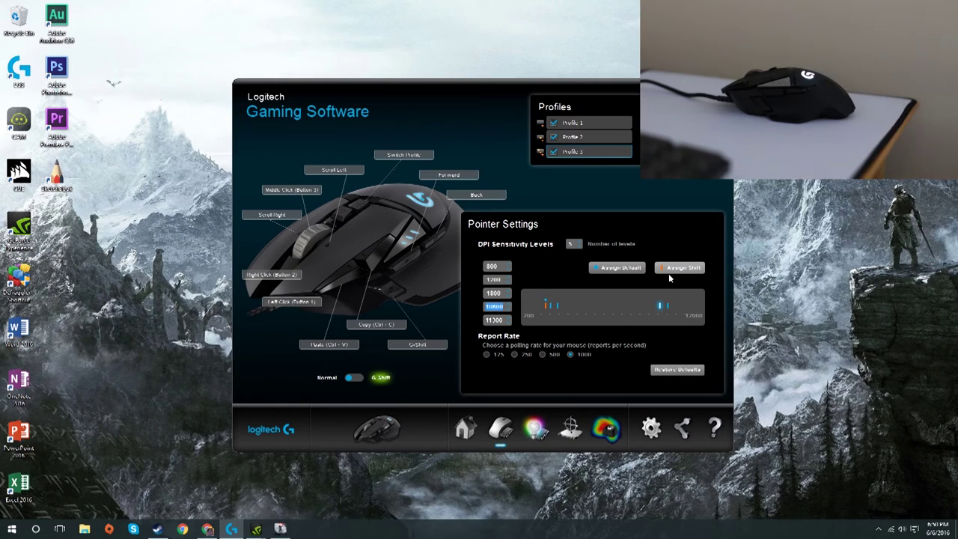
Set Profile 3's fourth DPI level to 2400 and its fifth level to 3600.
{"action": "type", "text": "2300"}
{"action": "key", "text": "BackSpace"}
{"action": "key", "text": "BackSpace"}
{"action": "key", "text": "BackSpace"}
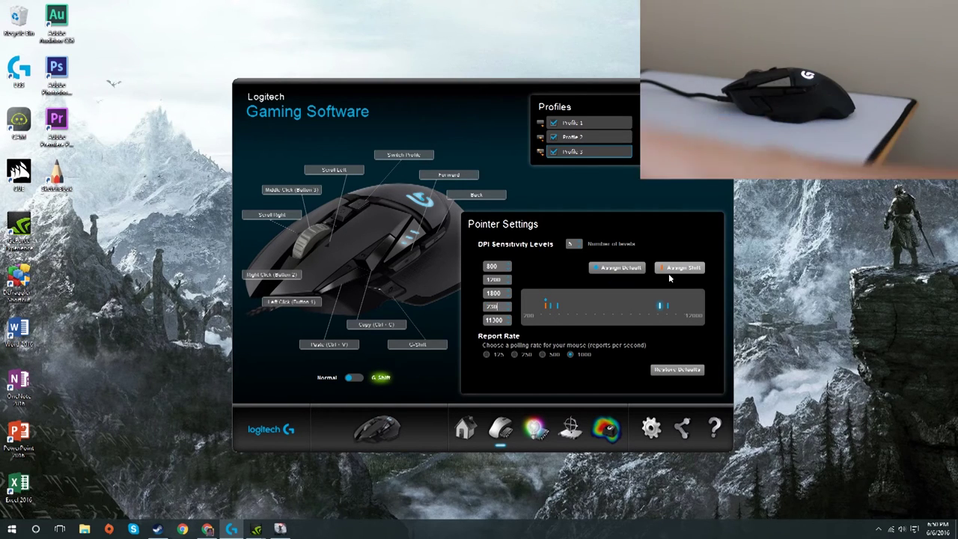
{"action": "type", "text": "400"}
{"action": "key", "text": "Tab"}
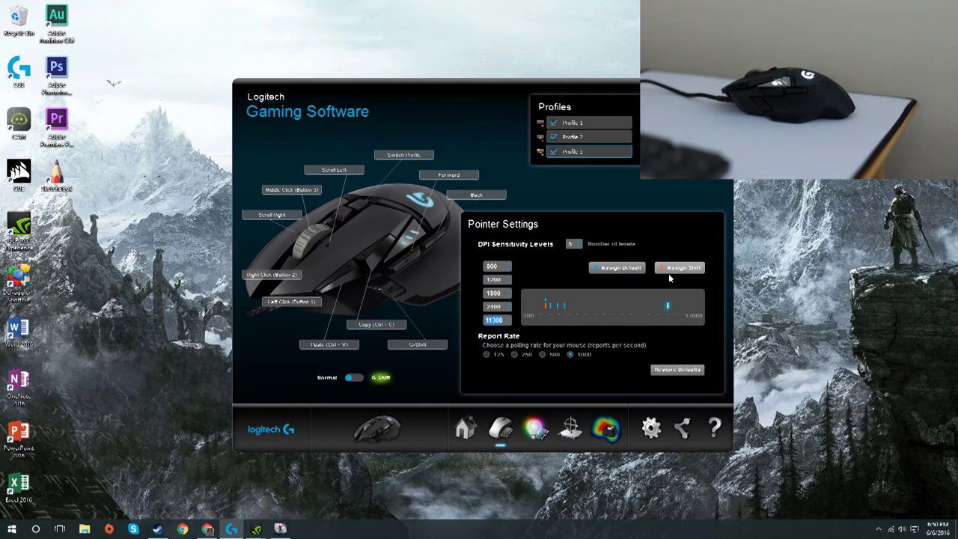
{"action": "key", "text": "BackSpace"}
{"action": "type", "text": "3600"}
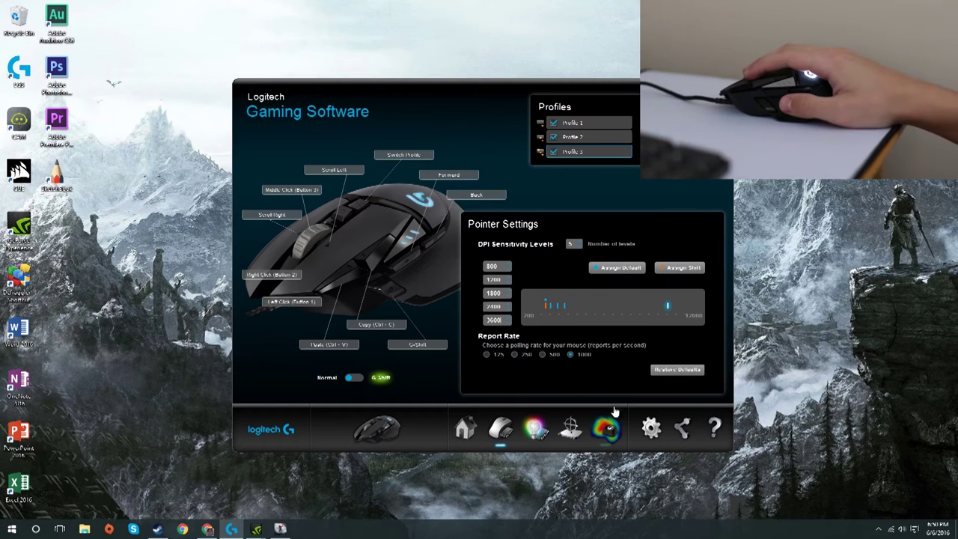
{"action": "key", "text": "Return"}
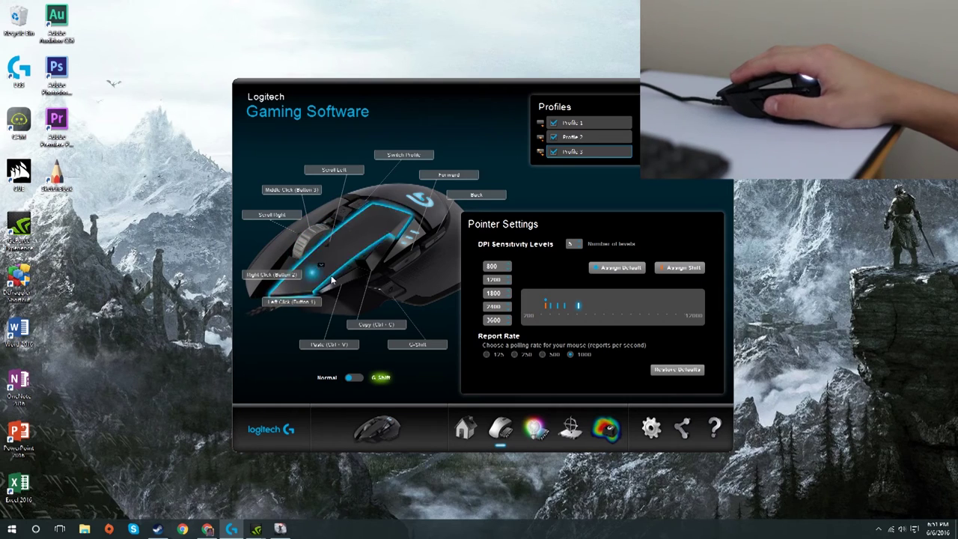
Make 2400 DPI the default level and 800 DPI the shift level for Profile 3.
{"action": "left_click", "coordinate": [563, 306]}
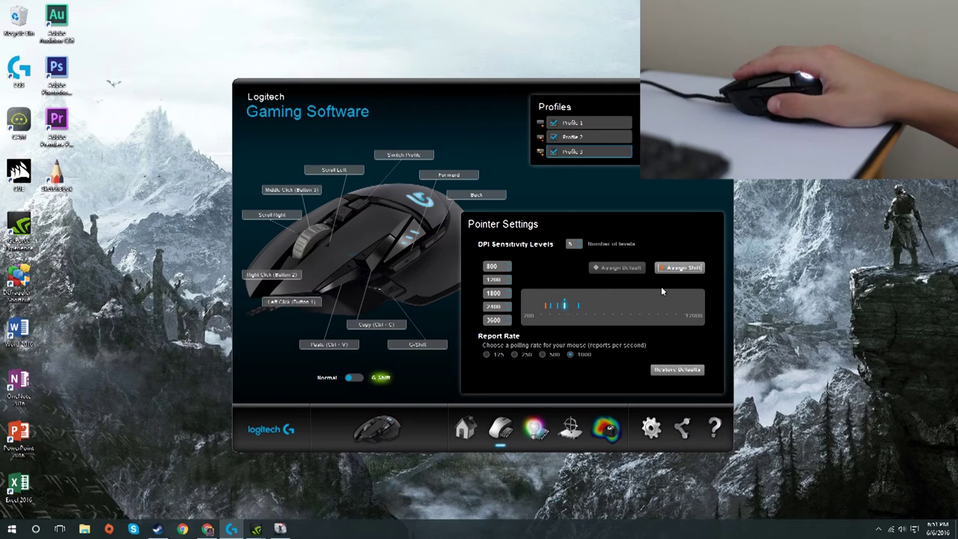
{"action": "left_click", "coordinate": [687, 269]}
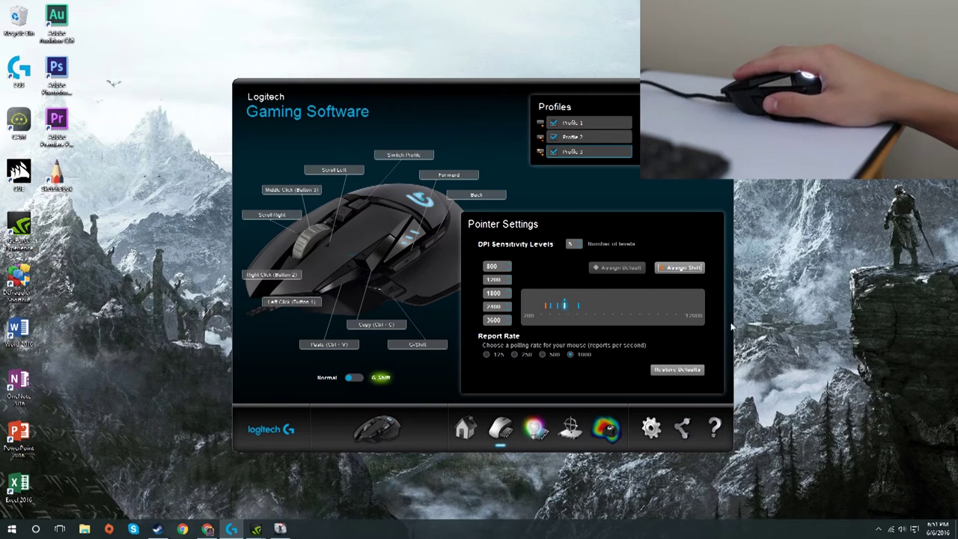
{"action": "left_click", "coordinate": [546, 305]}
{"action": "left_click", "coordinate": [680, 267]}
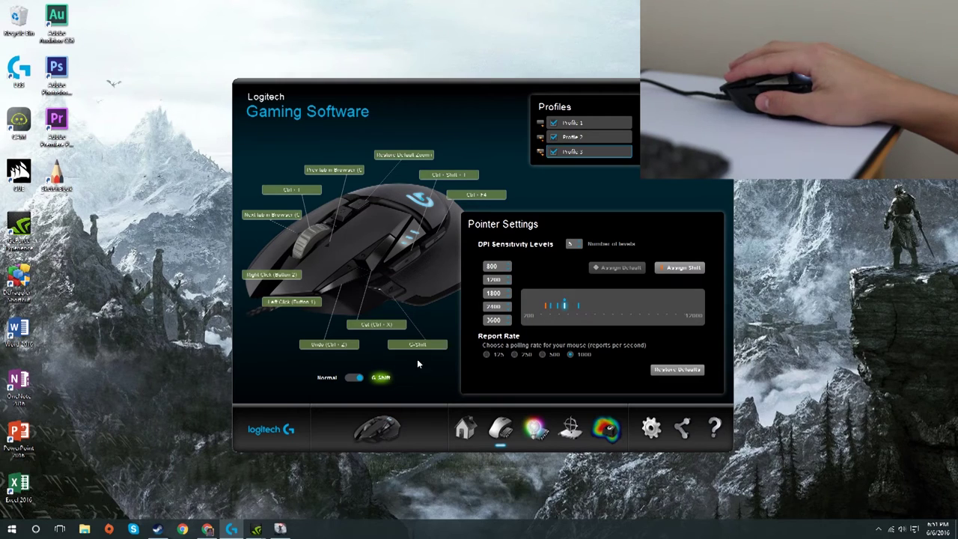
Switch to Profile 2 and assign 2400 DPI as its default sensitivity level.
{"action": "left_click", "coordinate": [573, 137]}
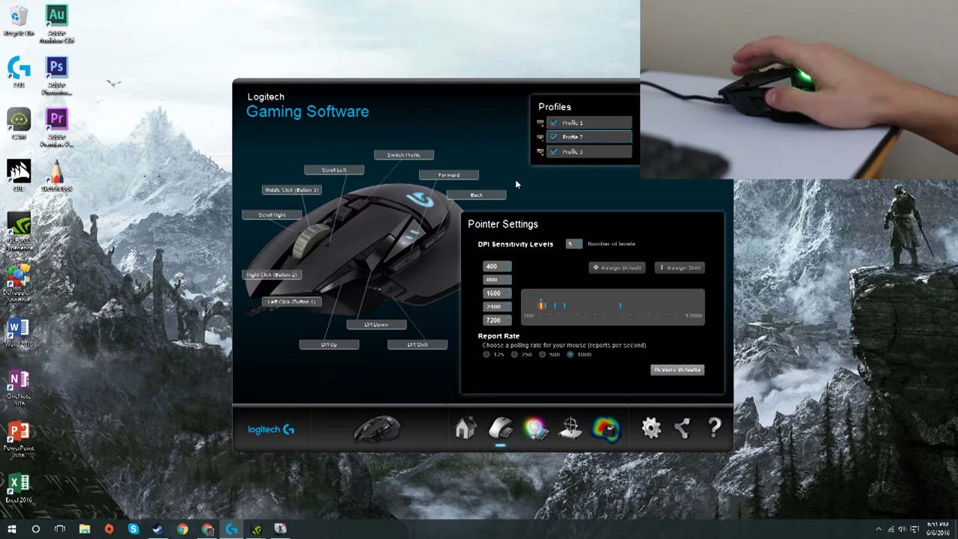
{"action": "left_click", "coordinate": [564, 306]}
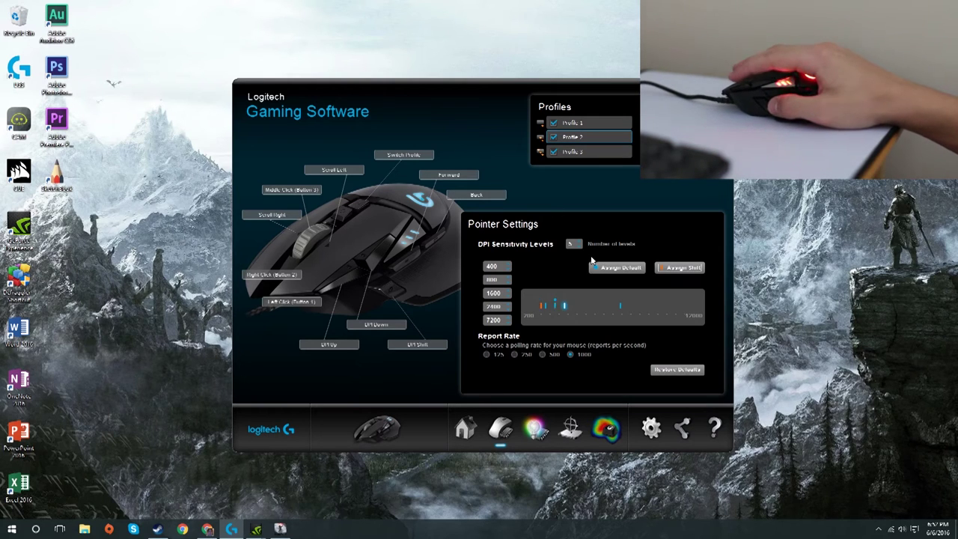
{"action": "left_click", "coordinate": [608, 269]}
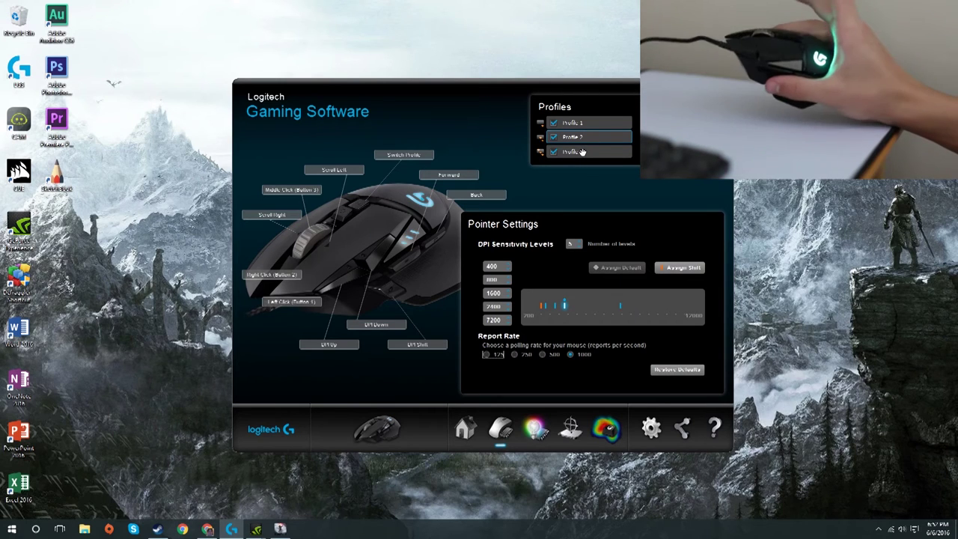
Review the DPI levels and lighting settings of Profile 1.
{"action": "left_click", "coordinate": [598, 122]}
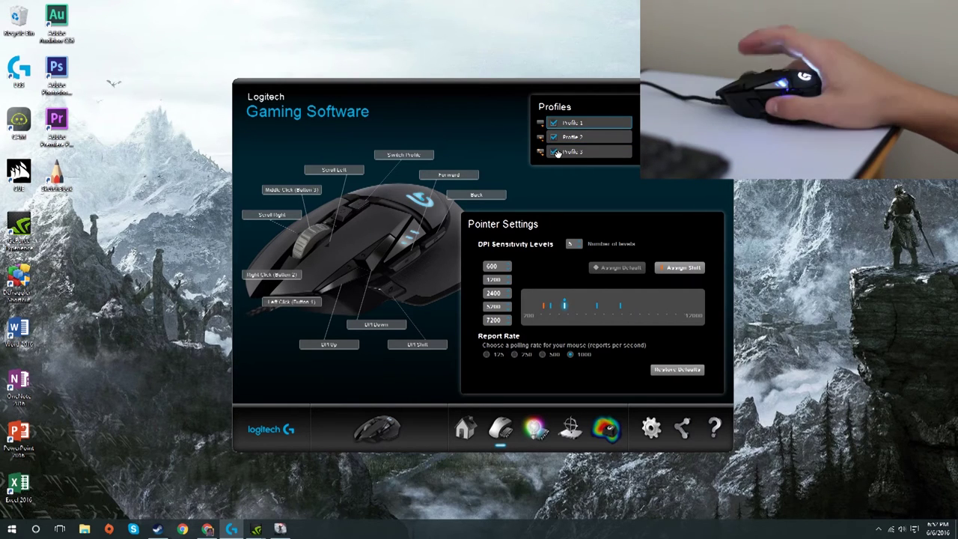
{"action": "left_click", "coordinate": [535, 428]}
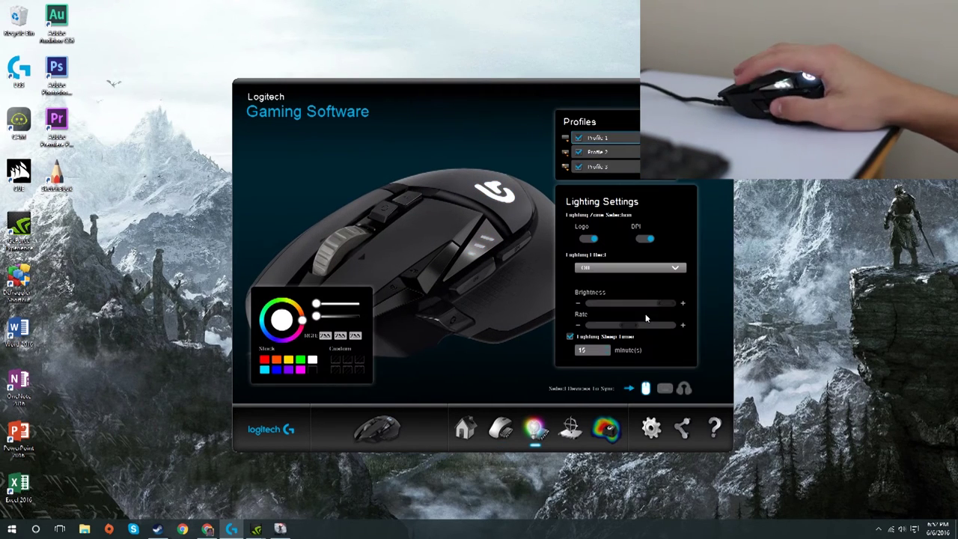
{"action": "left_click", "coordinate": [504, 425]}
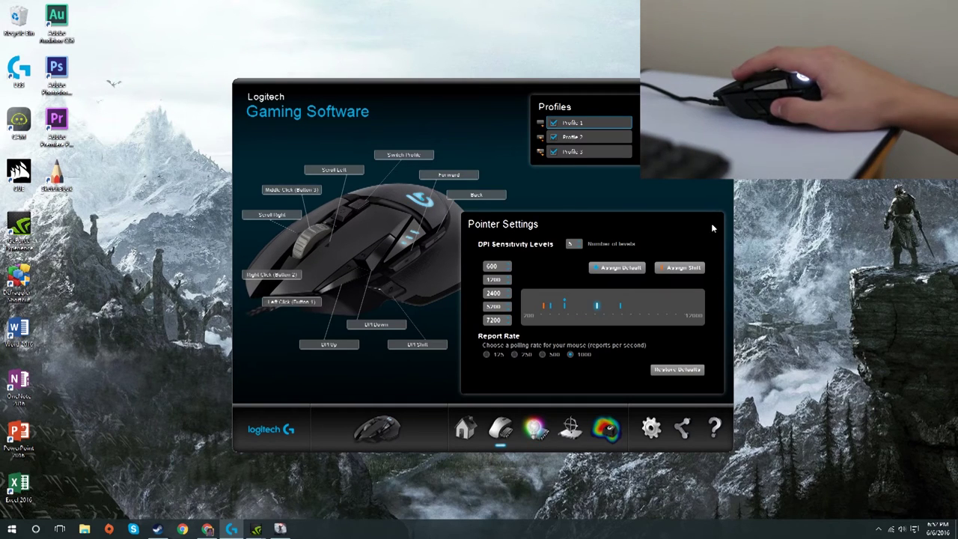
Switch to Profile 3 and examine the command options for its G-Shift previous-browser-tab button, leaving the assignment as it is.
{"action": "left_click", "coordinate": [602, 140]}
{"action": "left_click", "coordinate": [602, 152]}
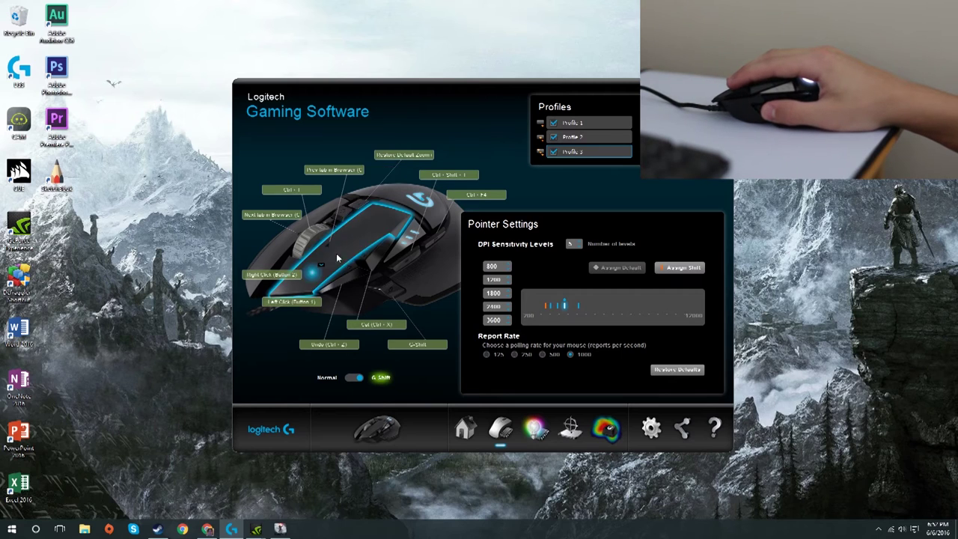
{"action": "double_click", "coordinate": [353, 255]}
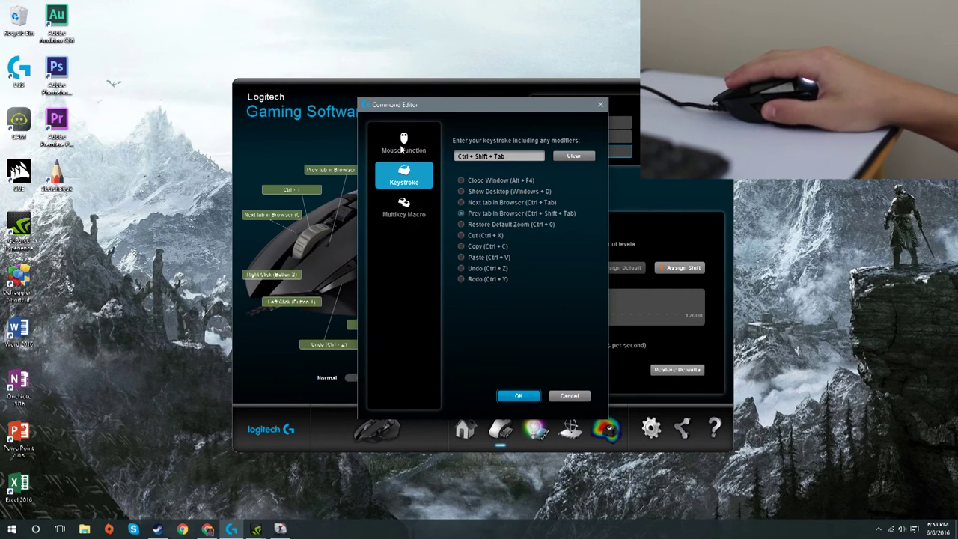
{"action": "left_click", "coordinate": [600, 105]}
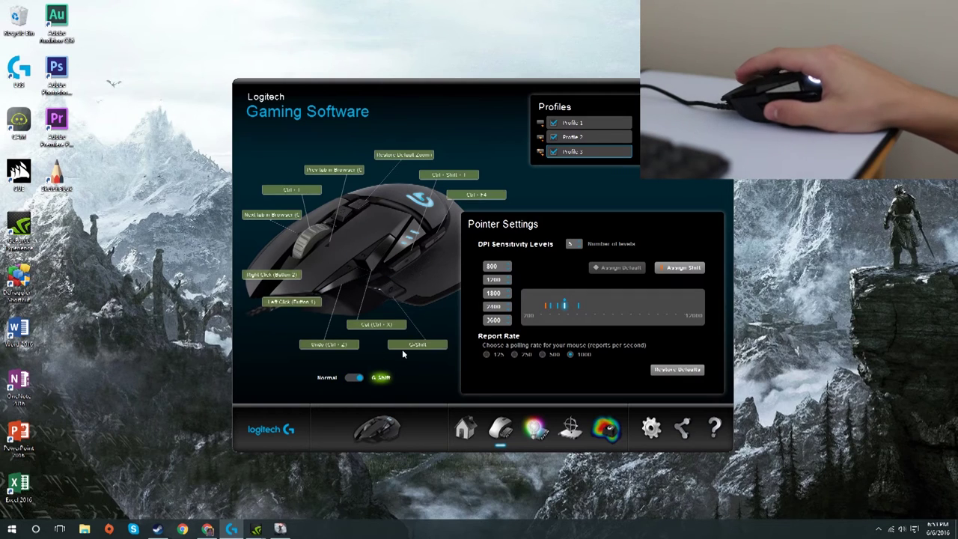
Add a new surface named "White Extended Mouse Pad" in Surface Tuning.
{"action": "left_click", "coordinate": [570, 428]}
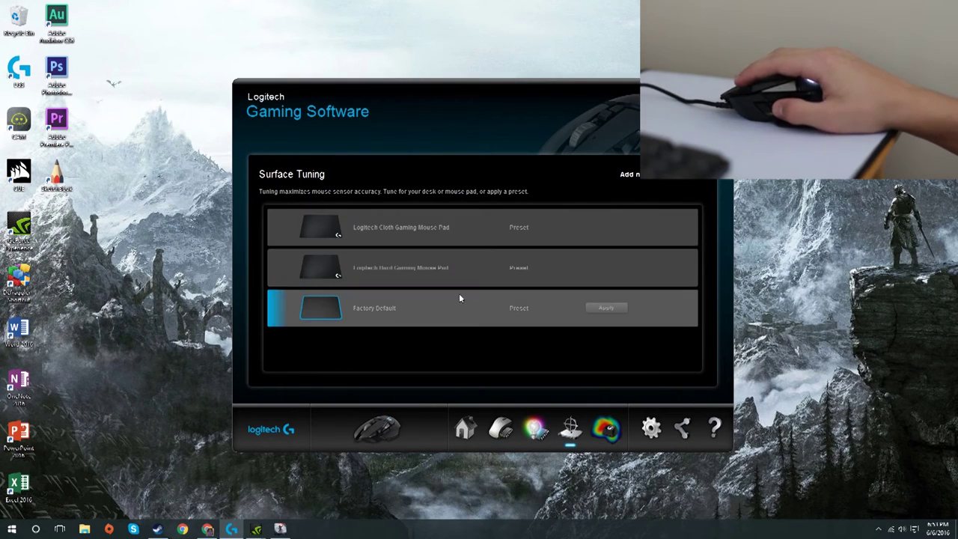
{"action": "left_click", "coordinate": [693, 182]}
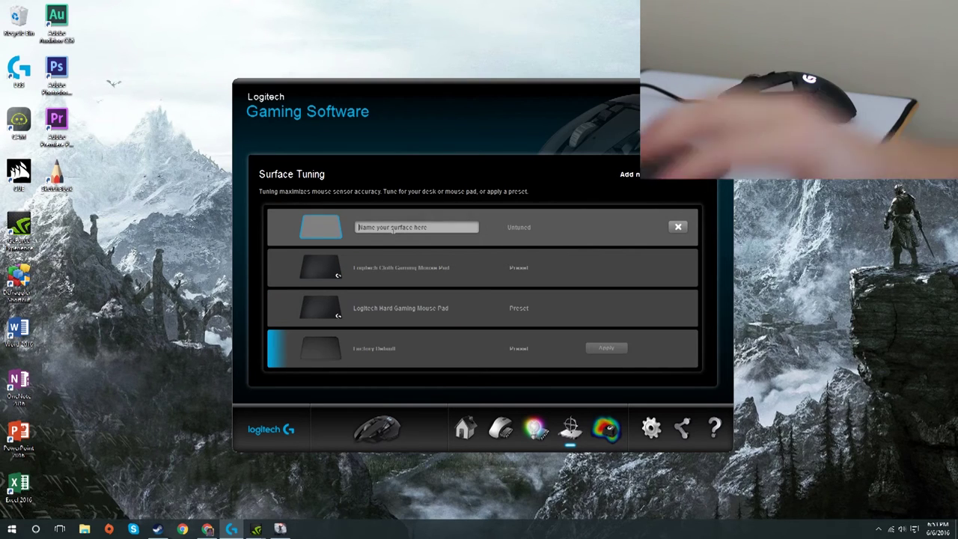
{"action": "type", "text": "White Ext"}
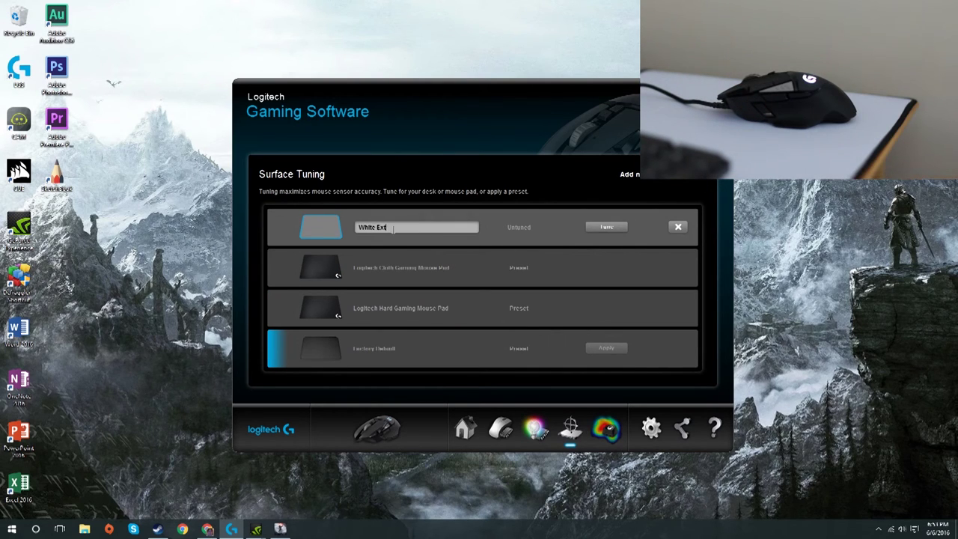
{"action": "type", "text": "ended Mouse Pad"}
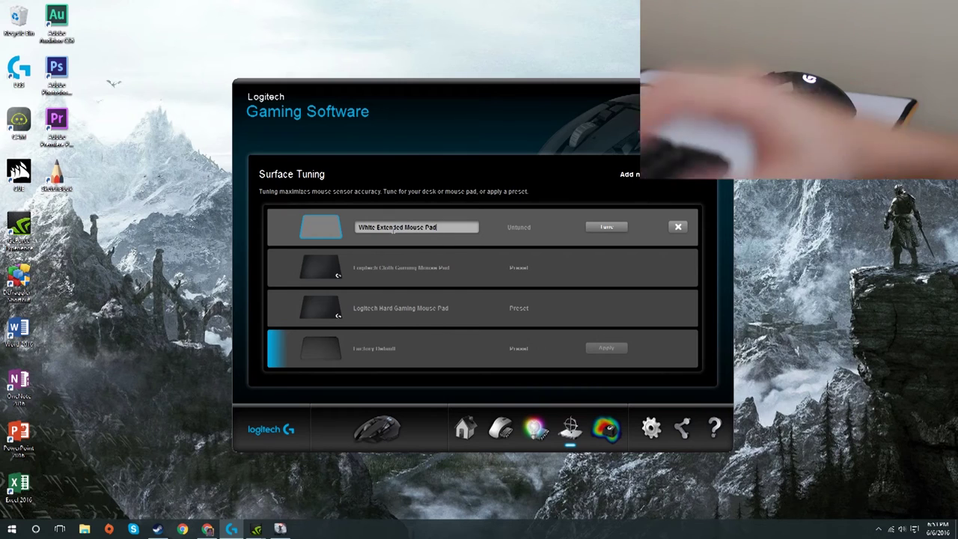
Tune the mouse sensor for the White Extended Mouse Pad surface by following the figure-8 procedure and finish the tuning.
{"action": "left_click", "coordinate": [614, 226]}
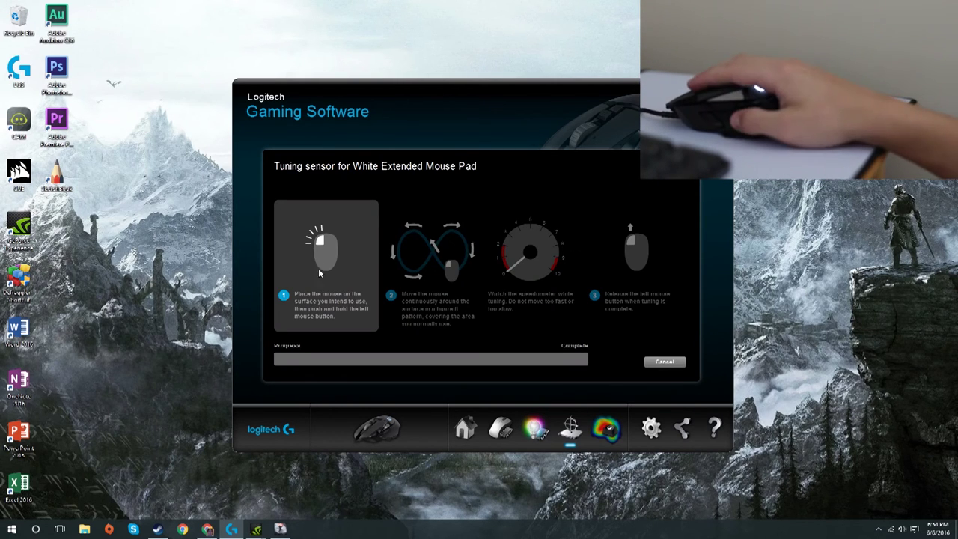
{"action": "left_click_drag", "start_coordinate": [386, 307], "coordinate": [386, 307]}
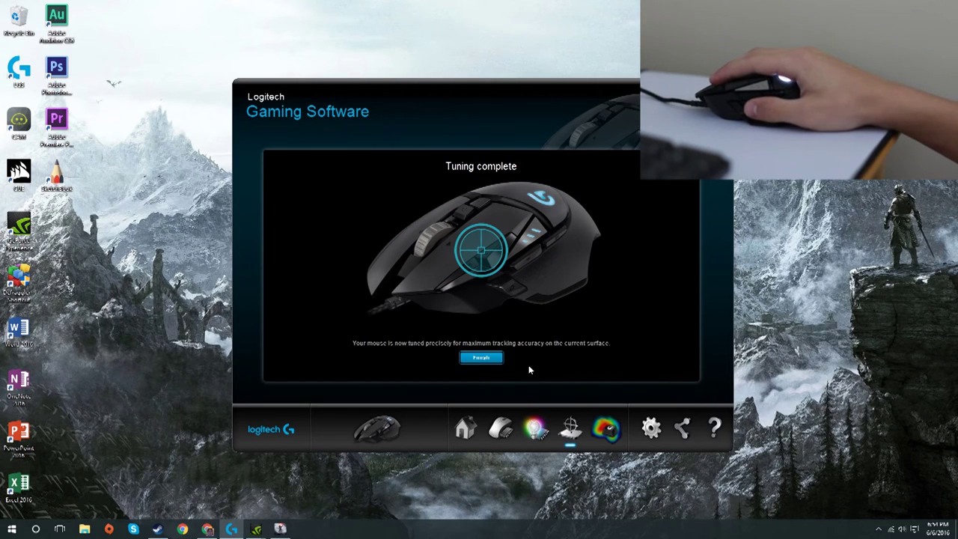
{"action": "left_click", "coordinate": [481, 358]}
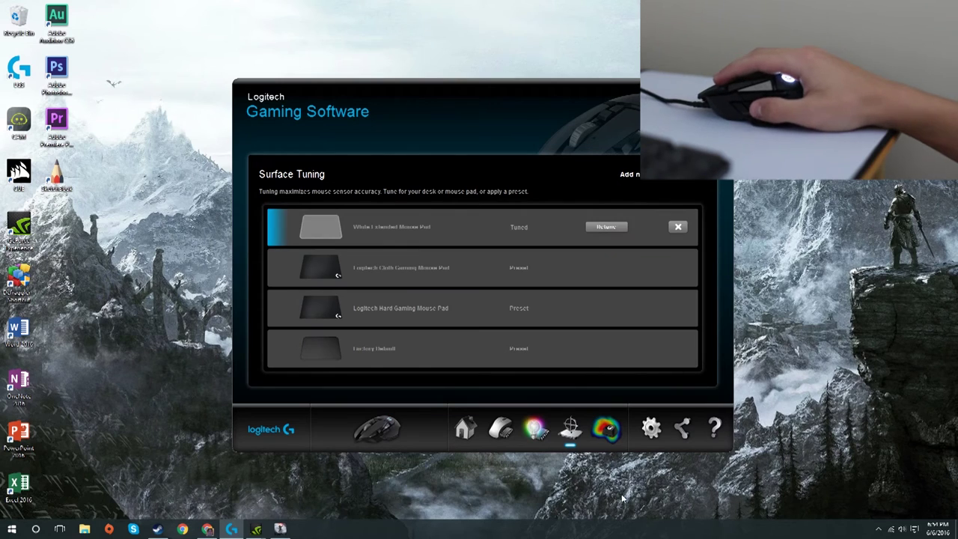
Record two mouse-input sessions in the Input Analyzer with the Key Press Heat Map, using more of the mouse's buttons in the second.
{"action": "left_click", "coordinate": [606, 428]}
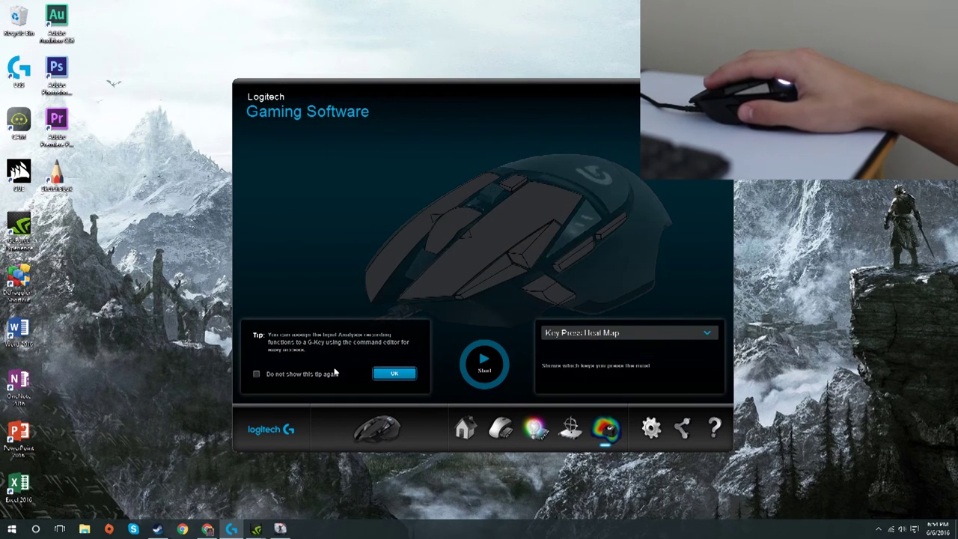
{"action": "left_click", "coordinate": [578, 333]}
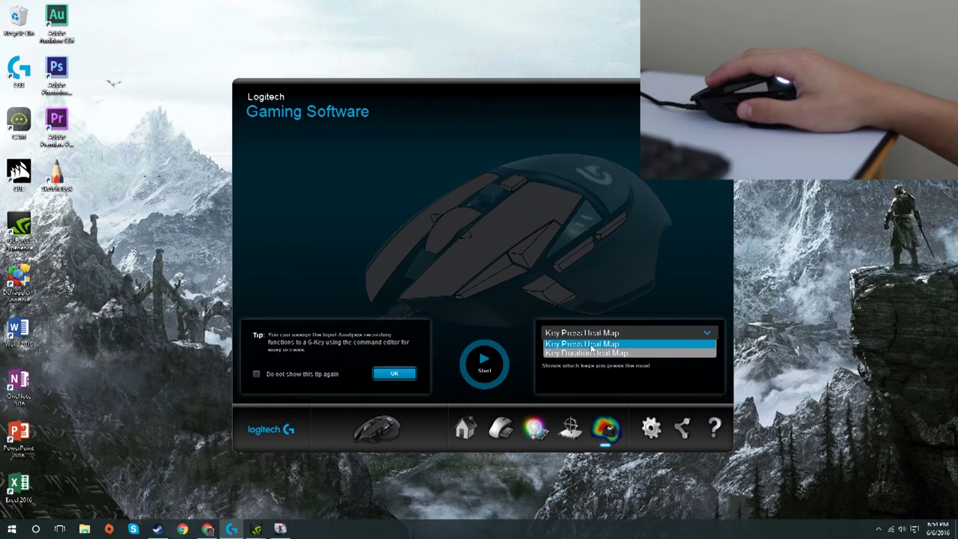
{"action": "left_click", "coordinate": [591, 344]}
{"action": "left_click", "coordinate": [485, 370]}
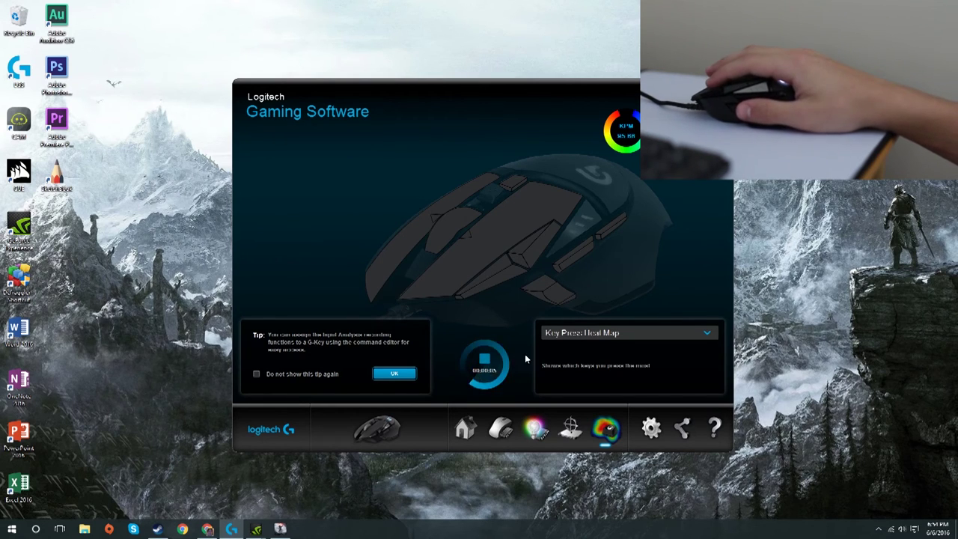
{"action": "left_click", "coordinate": [603, 333]}
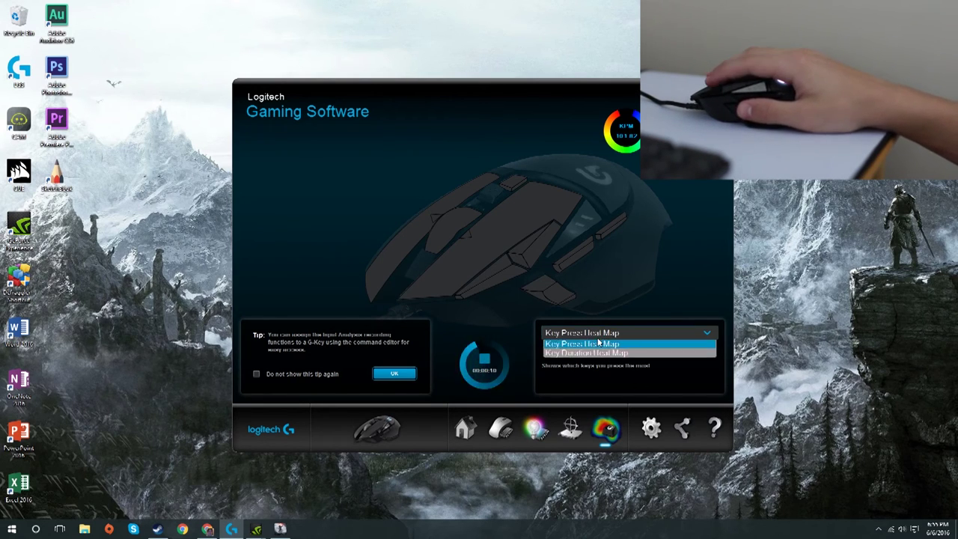
{"action": "left_click", "coordinate": [588, 336]}
{"action": "left_click", "coordinate": [482, 362]}
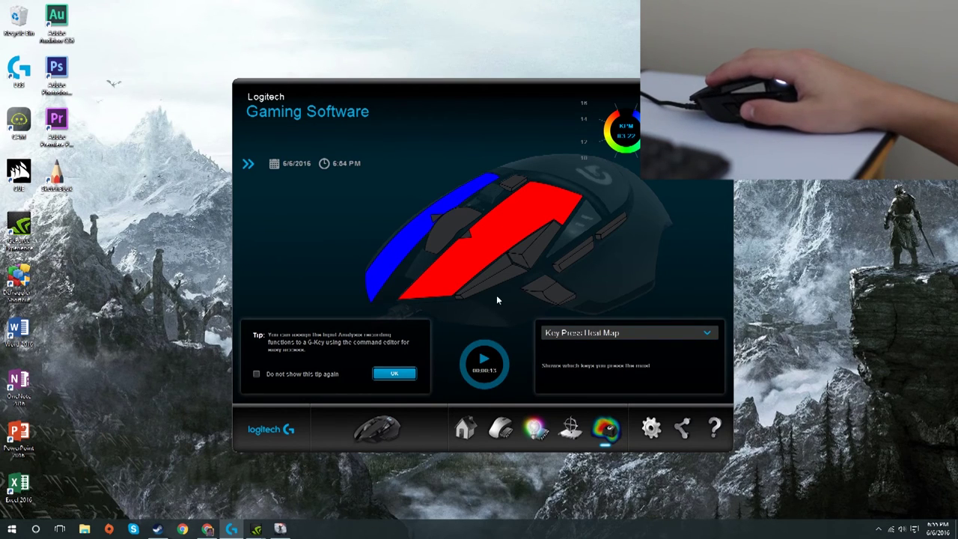
{"action": "left_click", "coordinate": [471, 358]}
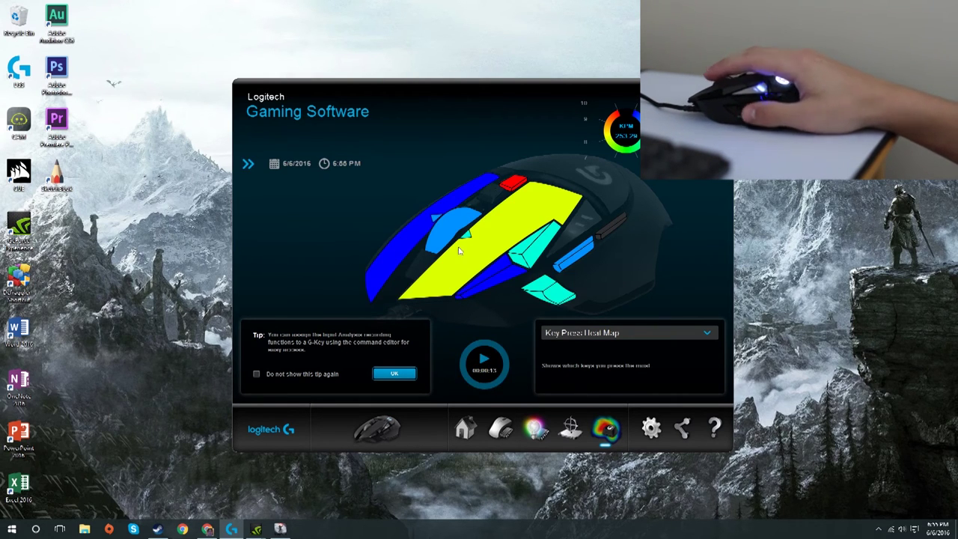
{"action": "left_click", "coordinate": [499, 430]}
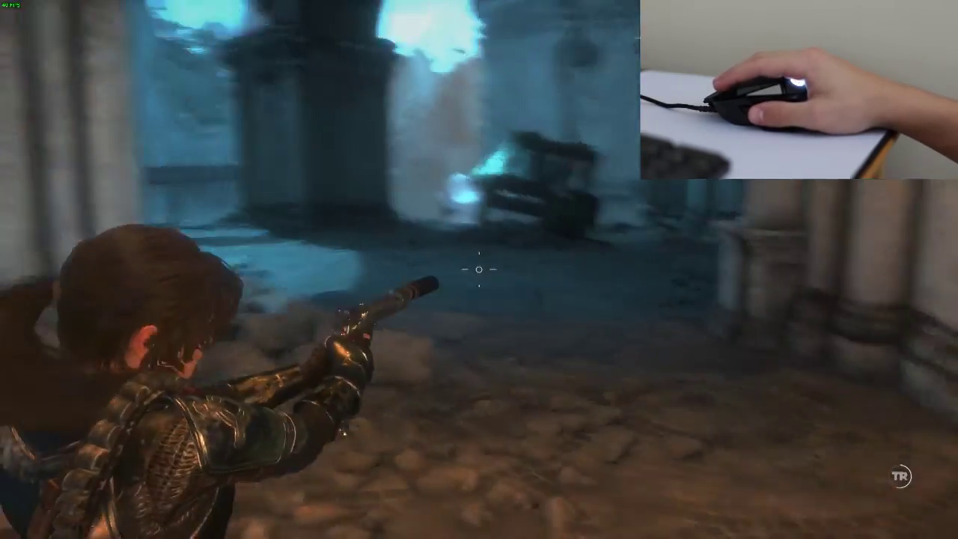
{"action": "key", "text": "w"}
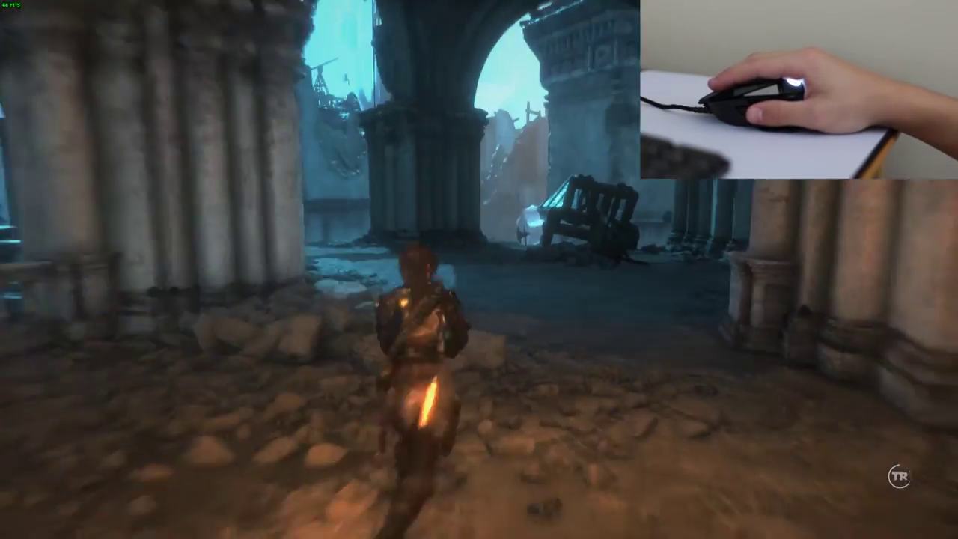
{"action": "key", "text": "w"}
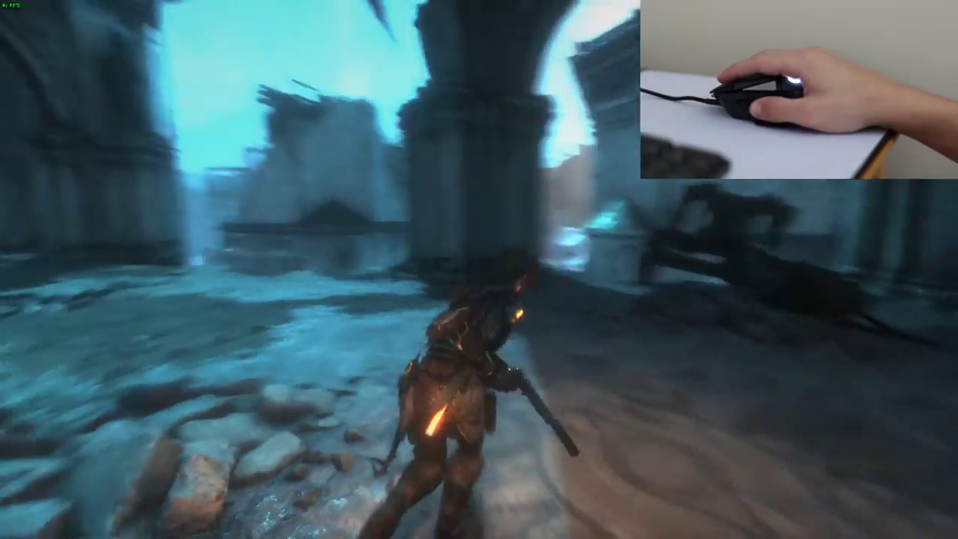
{"action": "key", "text": "w"}
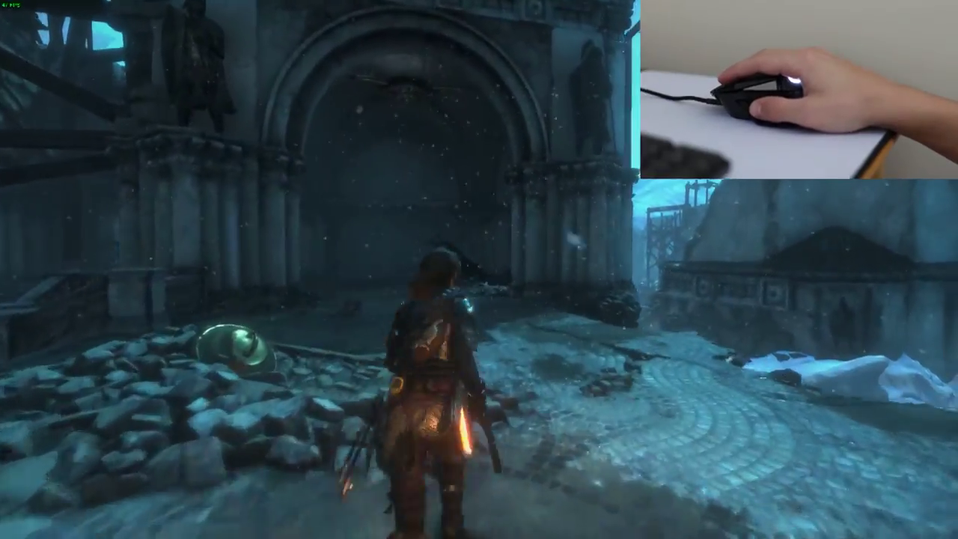
{"action": "key", "text": "w"}
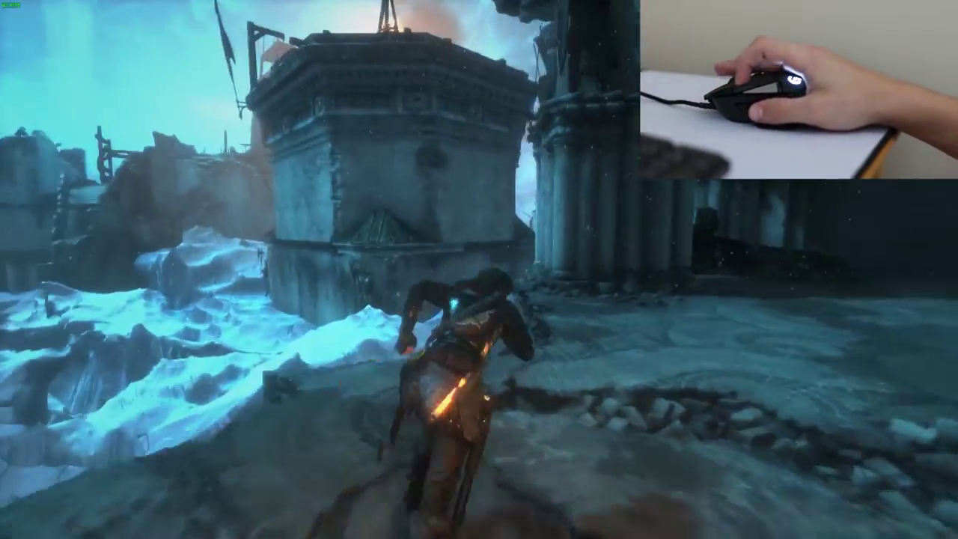
{"action": "key", "text": "w"}
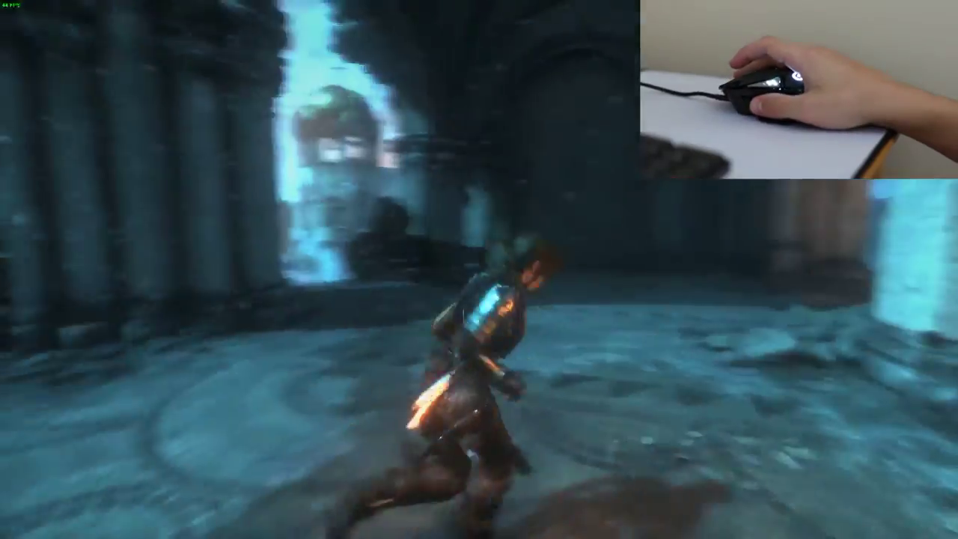
{"action": "right_click", "coordinate": [479, 269]}
{"action": "key", "text": "3"}
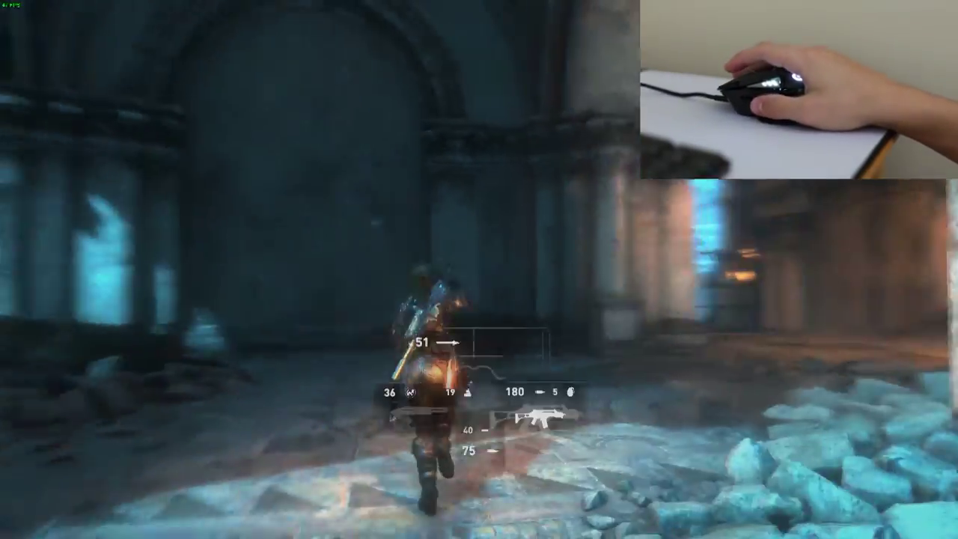
{"action": "right_click", "coordinate": [479, 270]}
{"action": "key", "text": "w"}
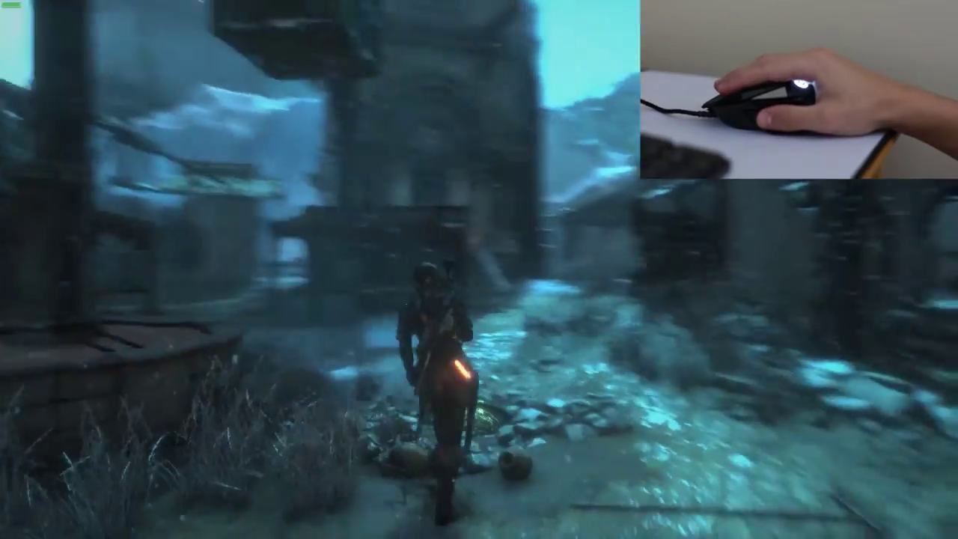
{"action": "key", "text": "w"}
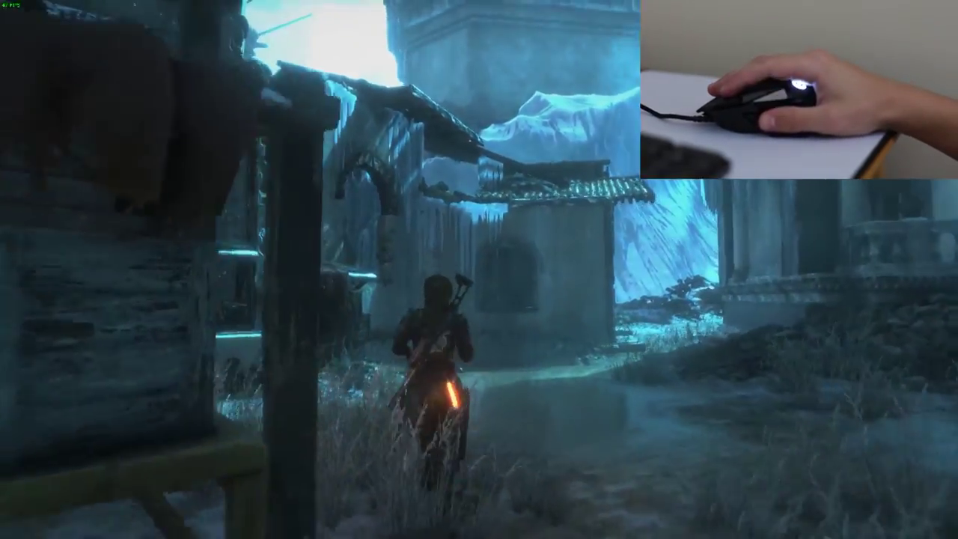
{"action": "key", "text": "w"}
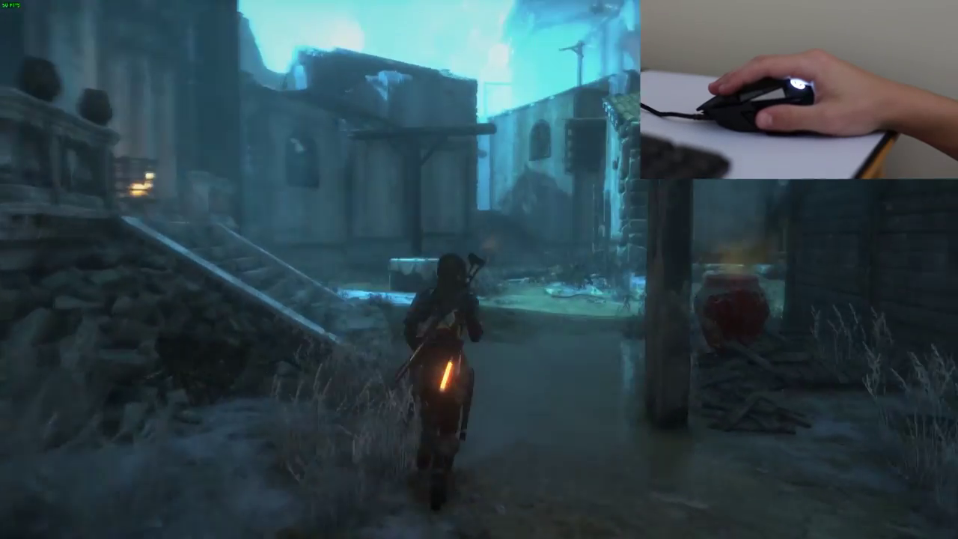
{"action": "key", "text": "w"}
{"action": "right_click", "coordinate": [479, 269]}
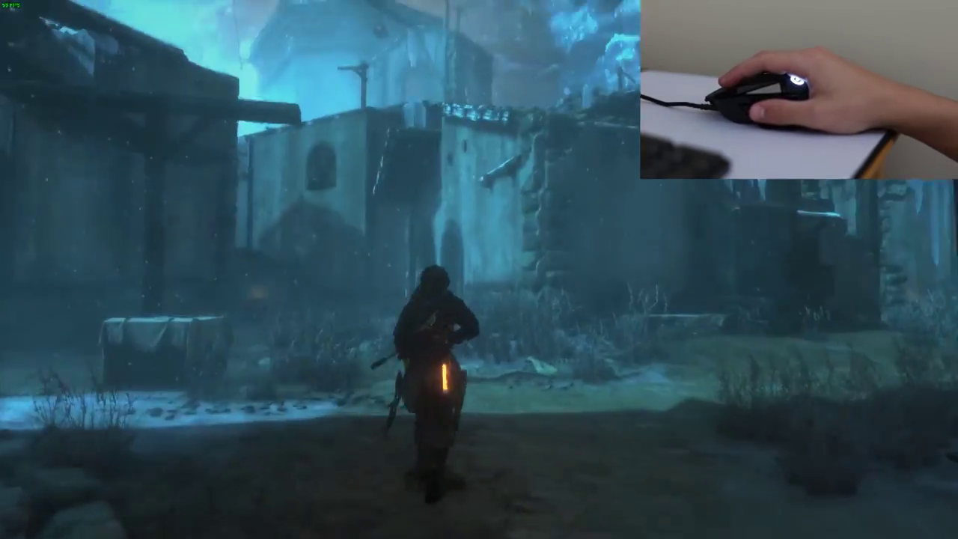
{"action": "key", "text": "w"}
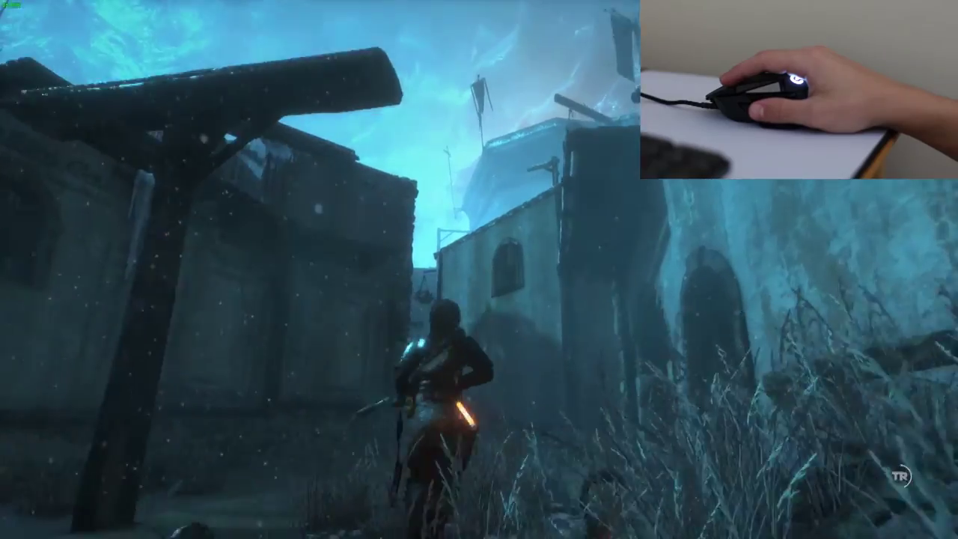
{"action": "key", "text": "w"}
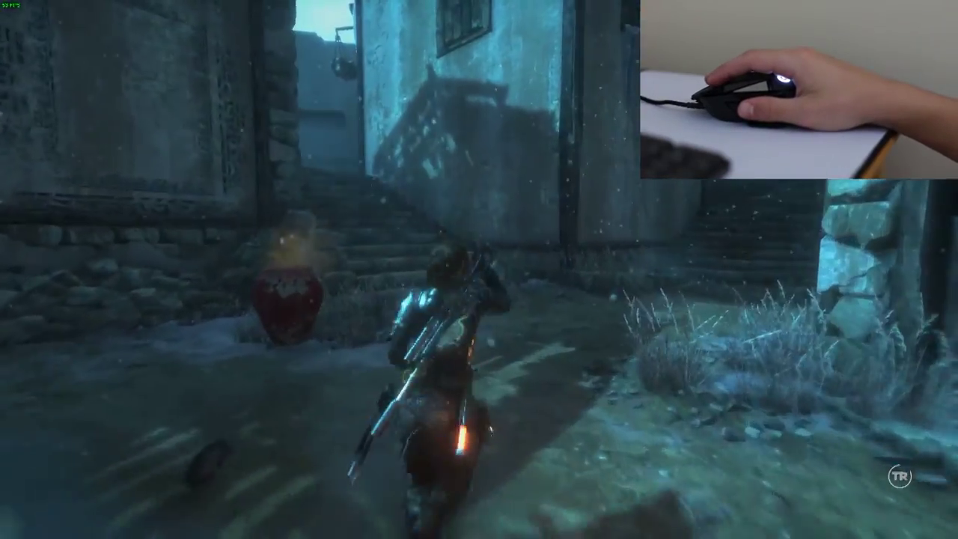
{"action": "right_click", "coordinate": [479, 269]}
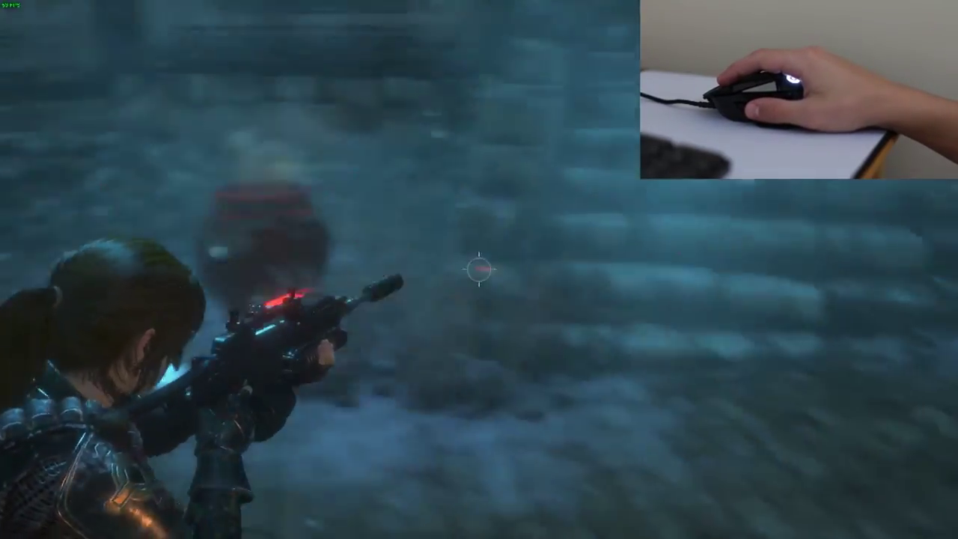
{"action": "right_click", "coordinate": [479, 269]}
{"action": "left_click", "coordinate": [479, 269]}
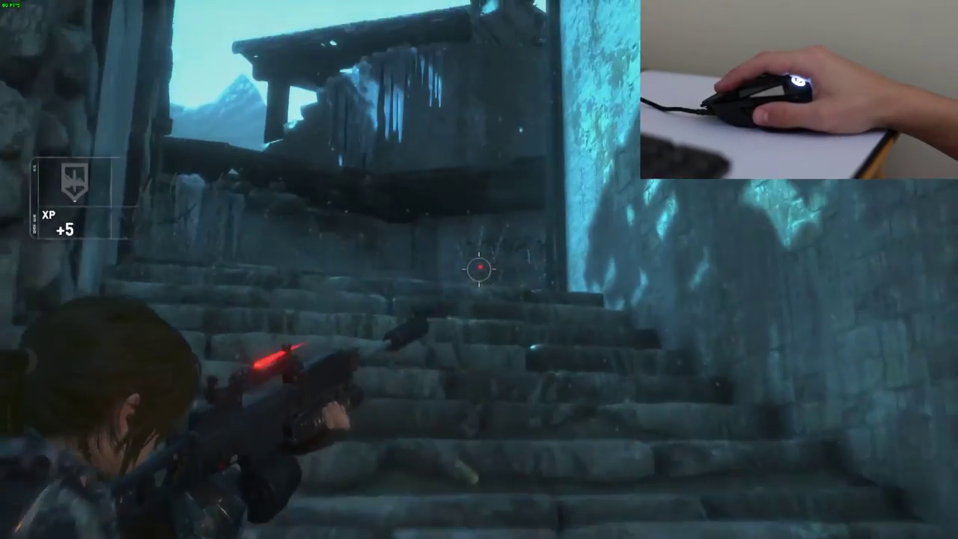
{"action": "key", "text": "w"}
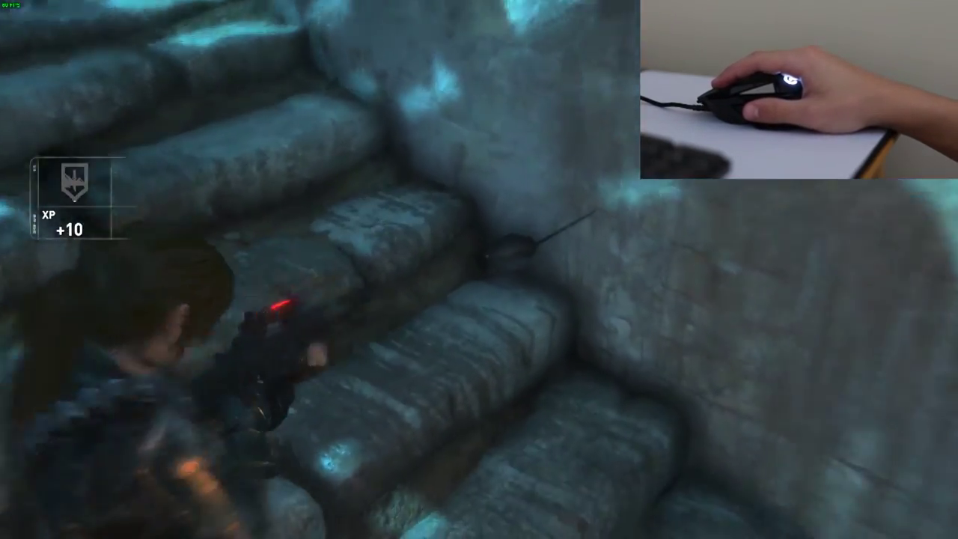
{"action": "key", "text": "e"}
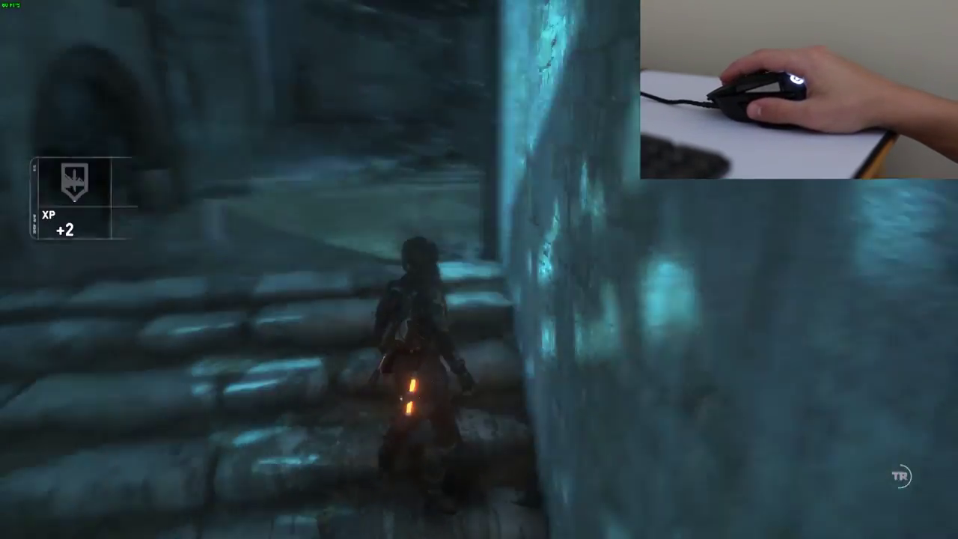
{"action": "key", "text": "w"}
{"action": "key", "text": "w"}
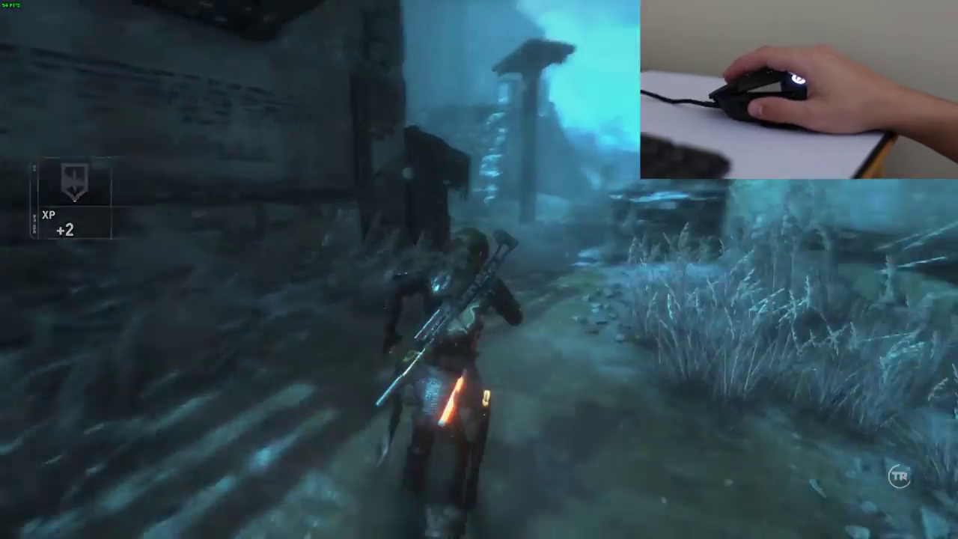
{"action": "right_click", "coordinate": [479, 269]}
{"action": "key", "text": "w"}
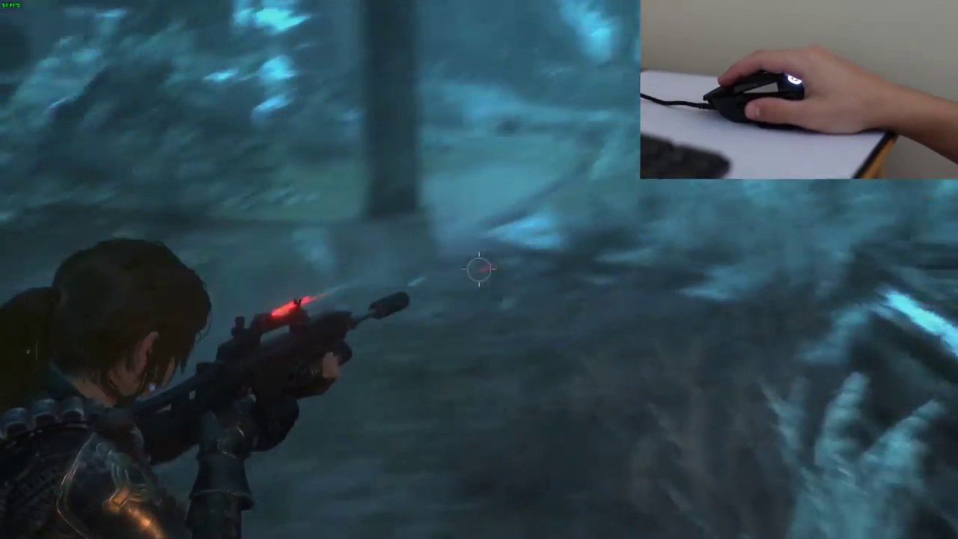
{"action": "key", "text": "shift"}
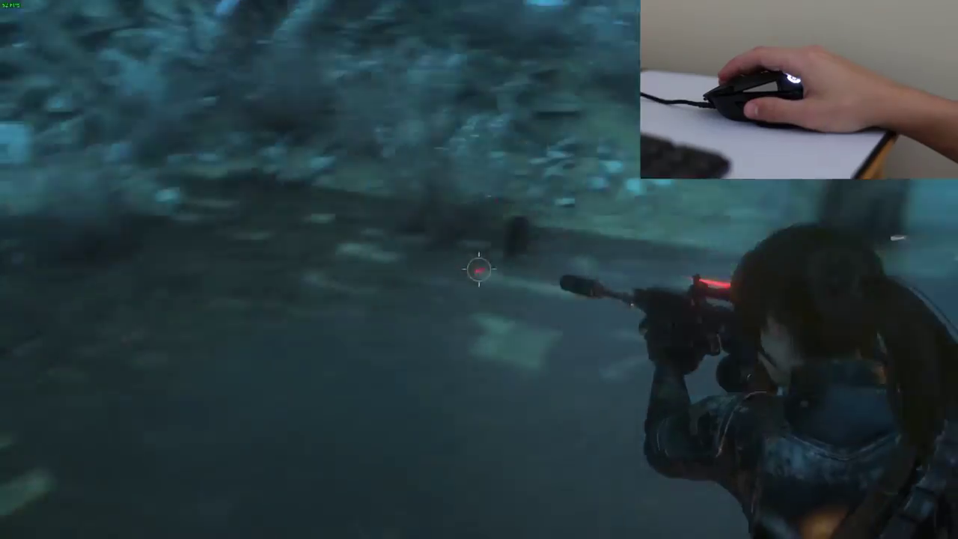
{"action": "key", "text": "a"}
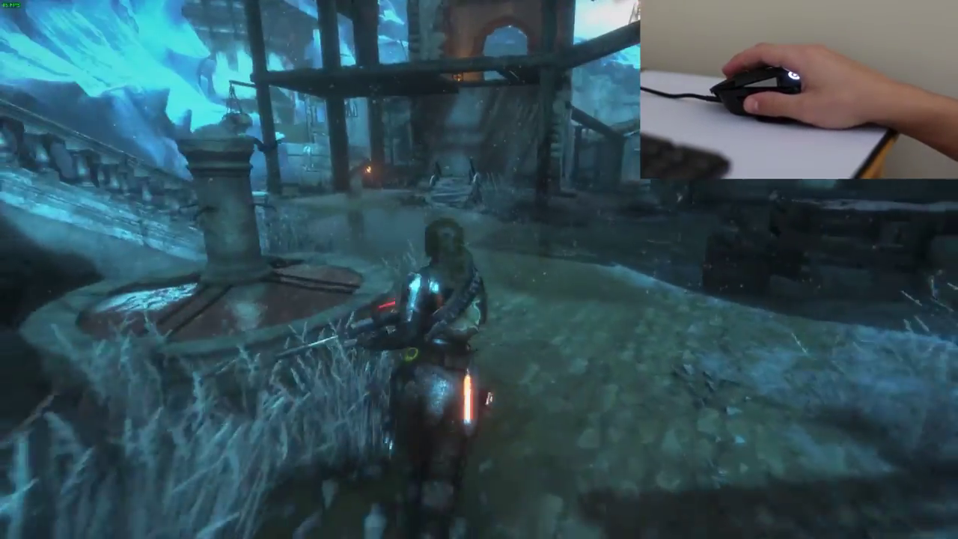
{"action": "right_click", "coordinate": [479, 269]}
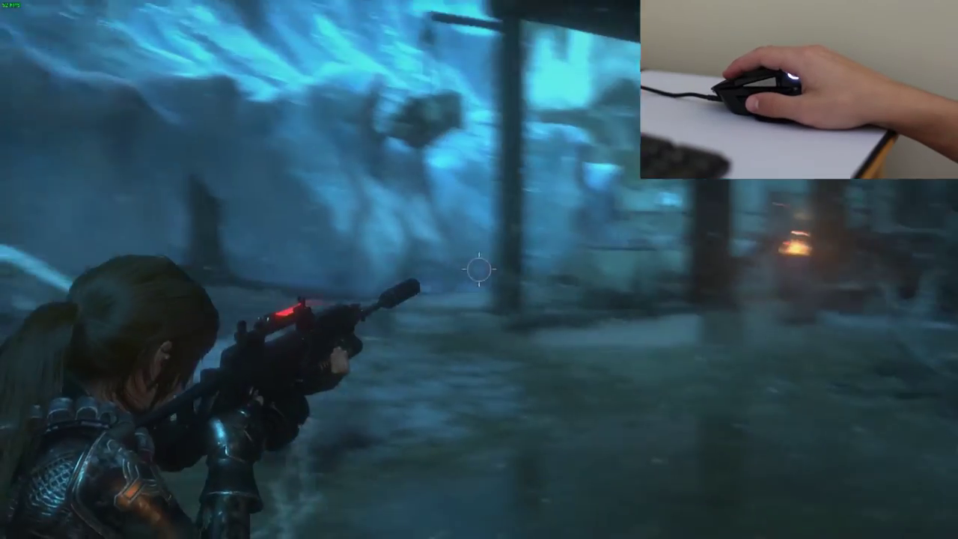